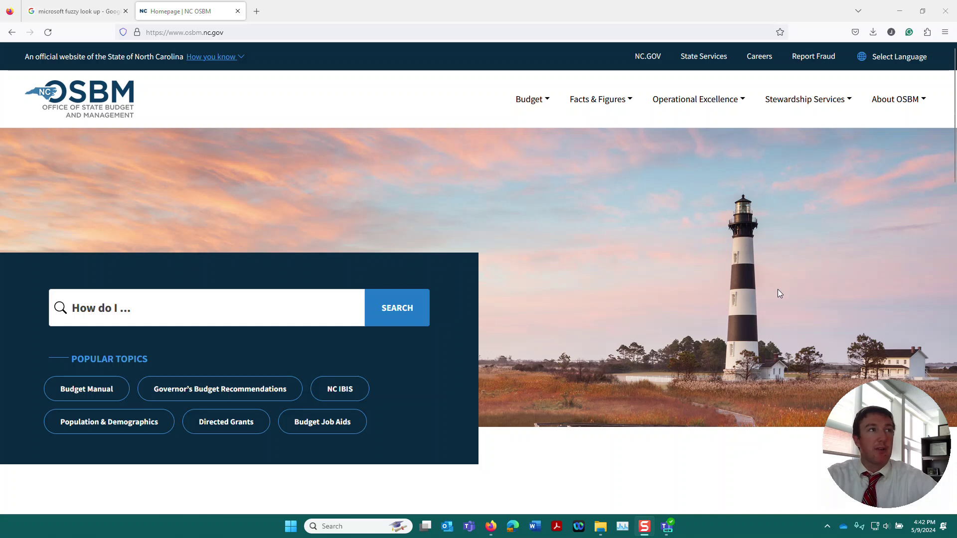
# Step: Download the English Fuzzy Lookup Add-In for Excel from the Microsoft Download Center and review its install instructions
pyautogui.click(79, 14)
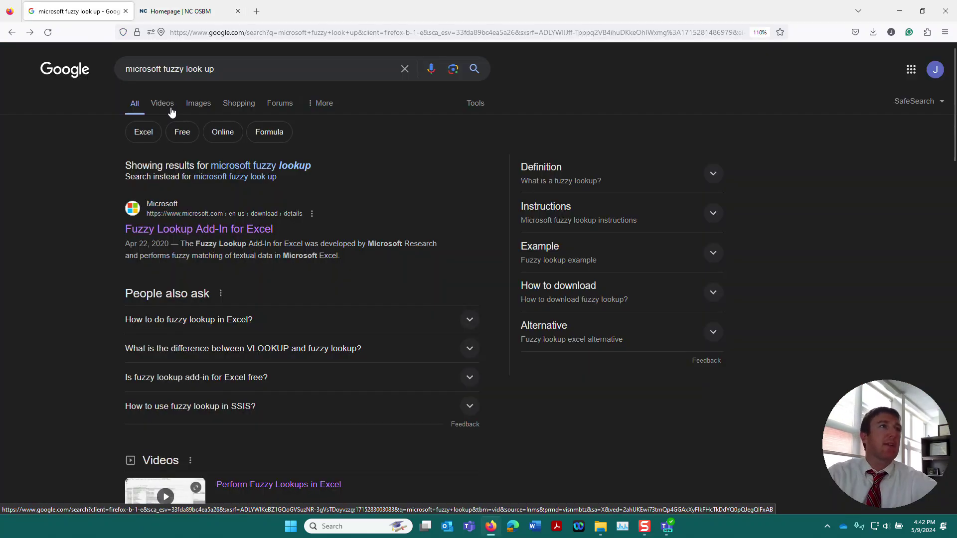
pyautogui.click(198, 230)
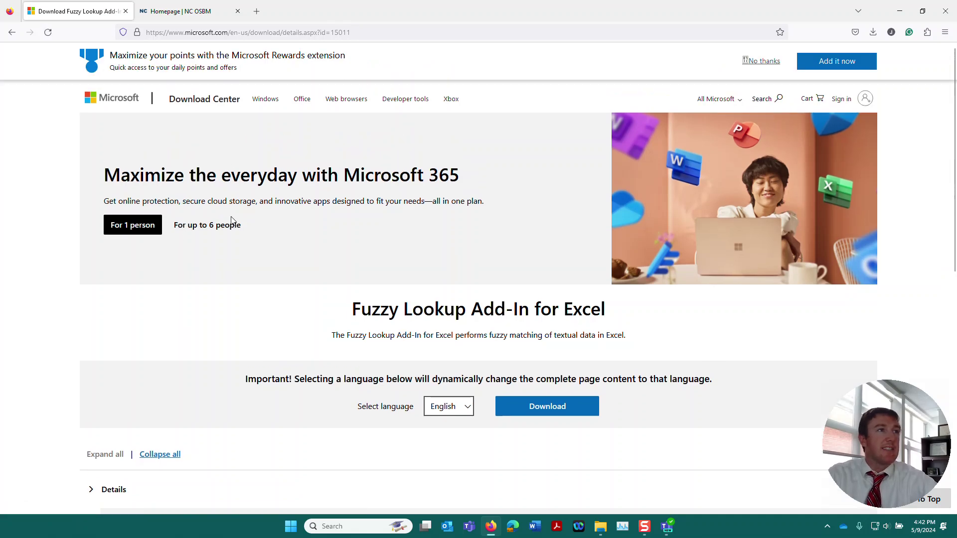
pyautogui.scroll(-1, 234, 216)
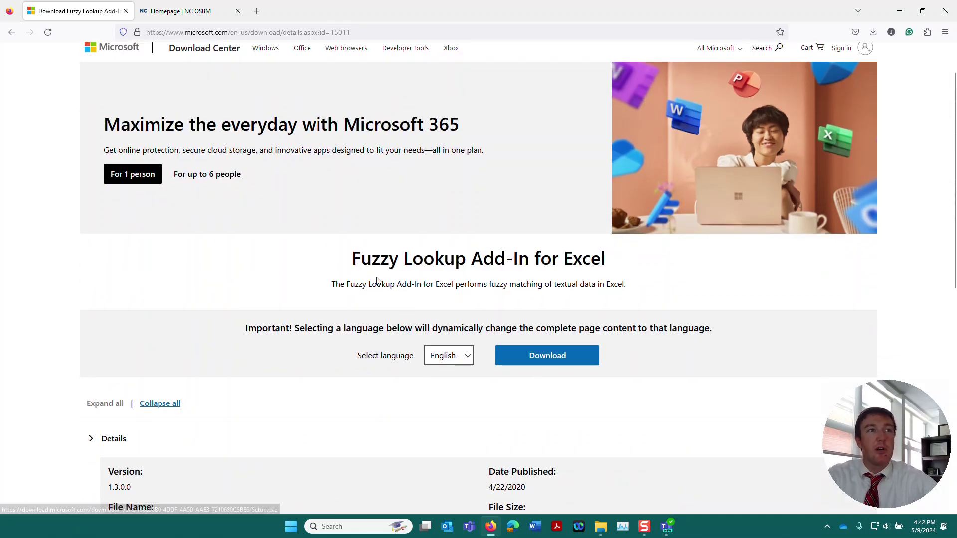
pyautogui.click(548, 356)
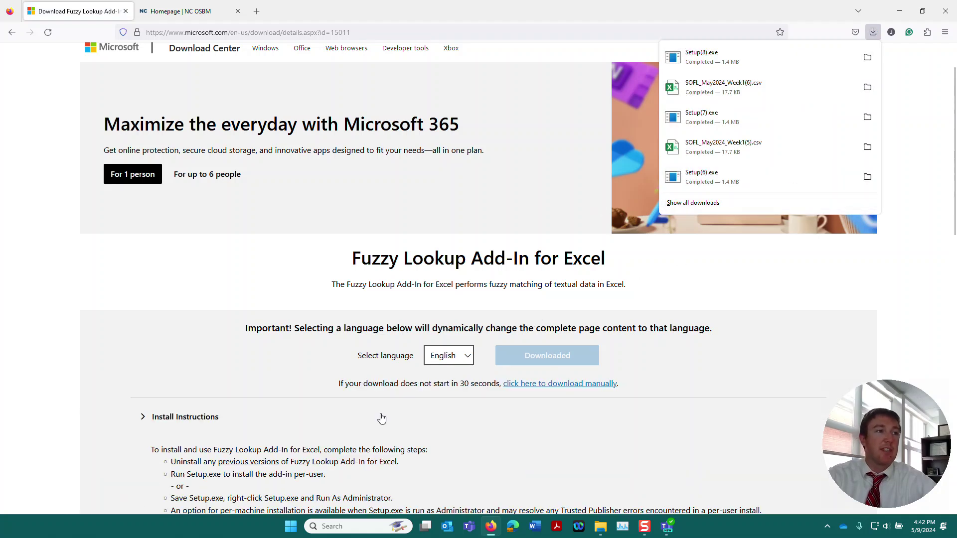
pyautogui.scroll(-2, 384, 416)
pyautogui.scroll(3, 396, 399)
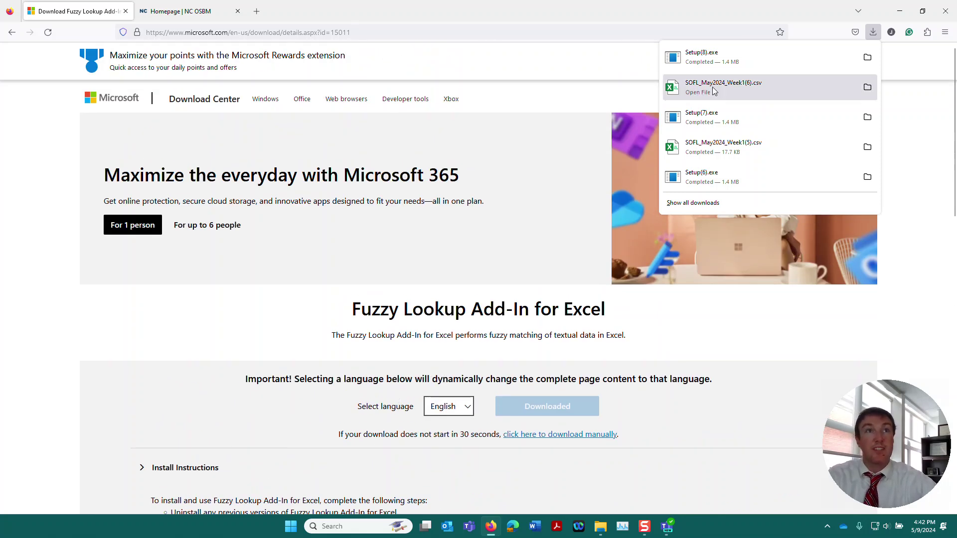
pyautogui.click(717, 62)
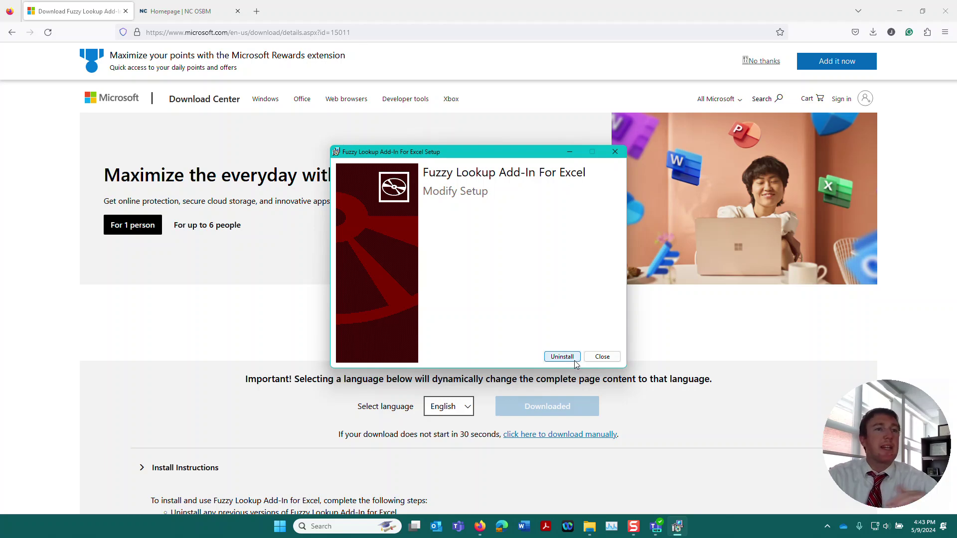
pyautogui.click(596, 358)
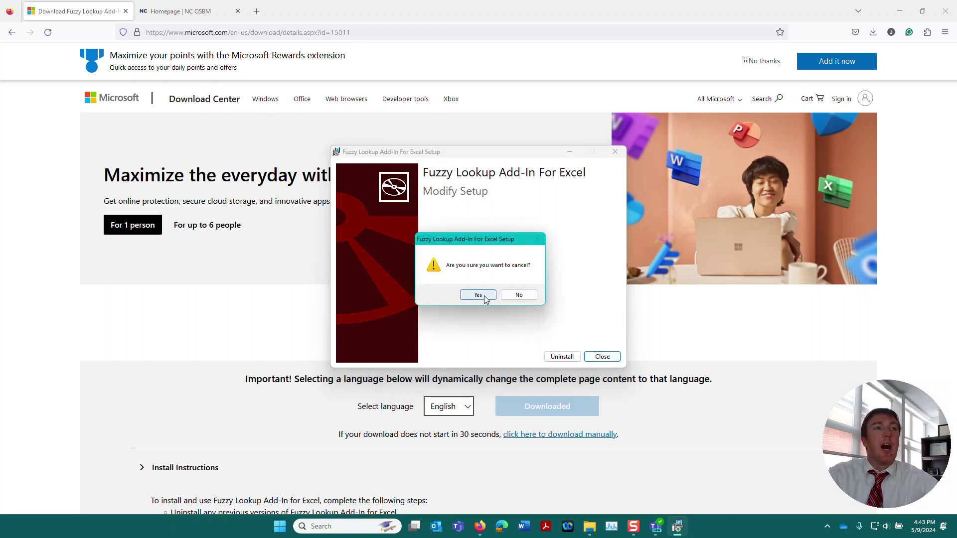
pyautogui.click(484, 296)
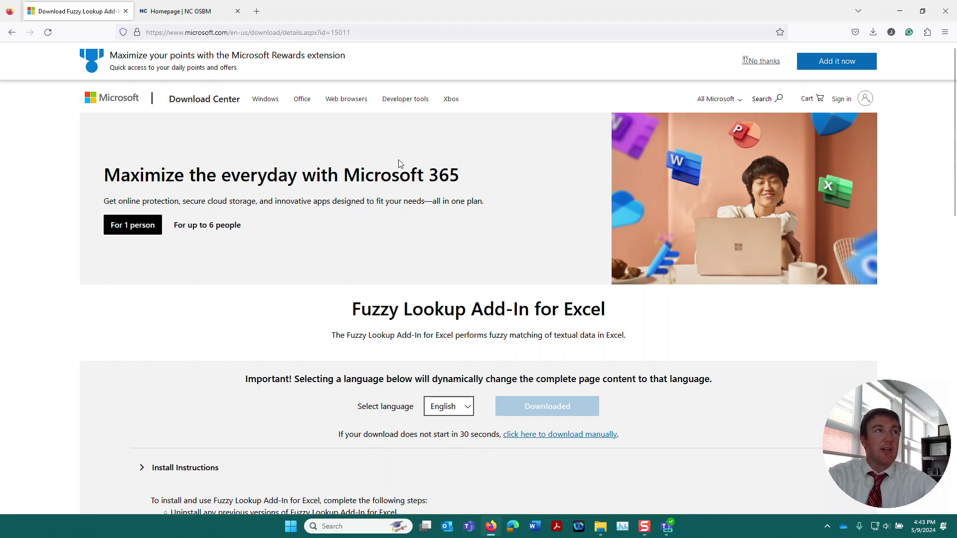
# Step: Open the Suspension of Funding List page within Grants Management under Stewardship Services on the NC OSBM website
pyautogui.click(197, 10)
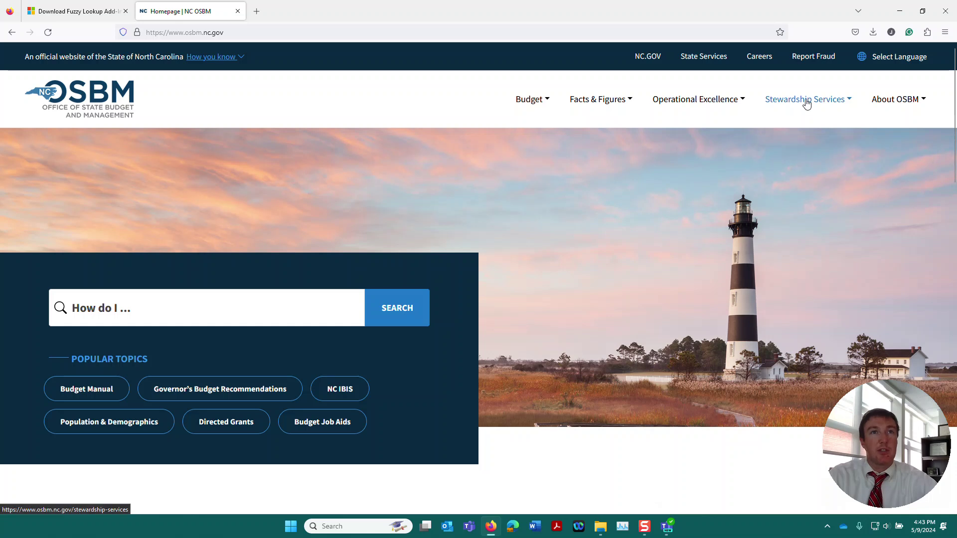
pyautogui.moveTo(807, 103)
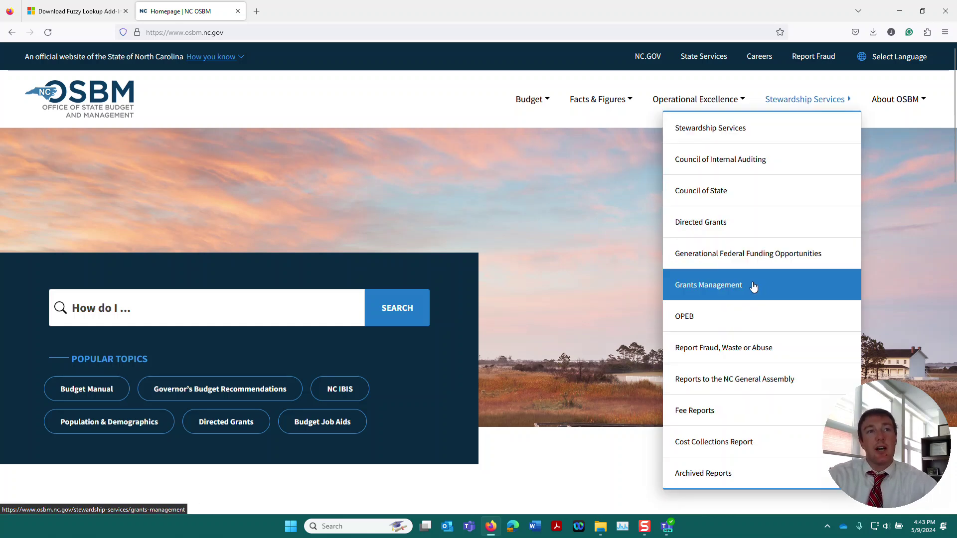
pyautogui.click(752, 286)
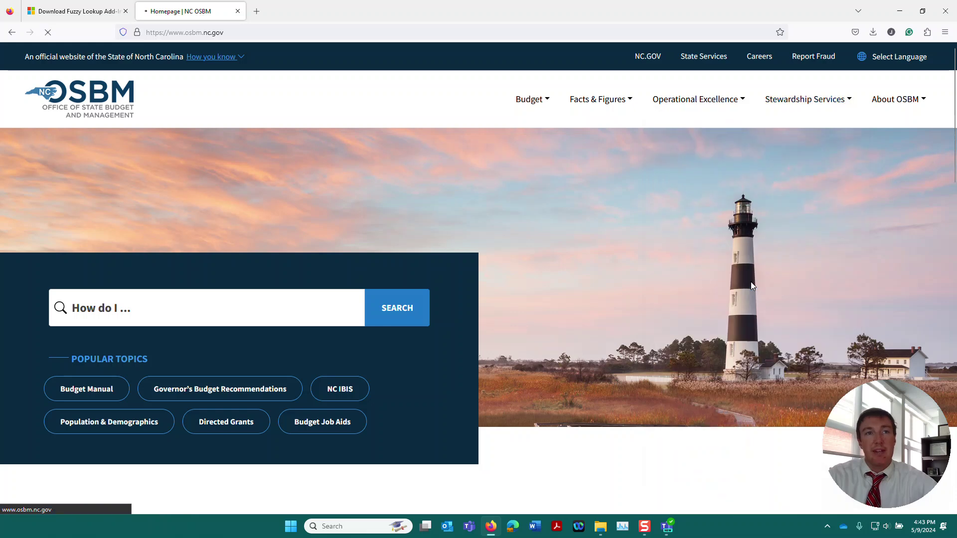
pyautogui.scroll(-3, 743, 290)
pyautogui.scroll(-4, 743, 290)
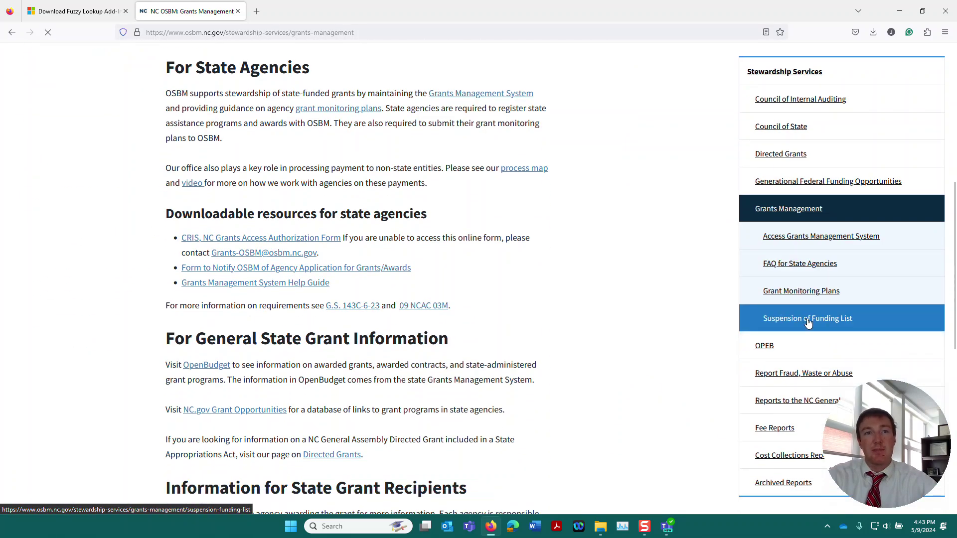
pyautogui.click(807, 322)
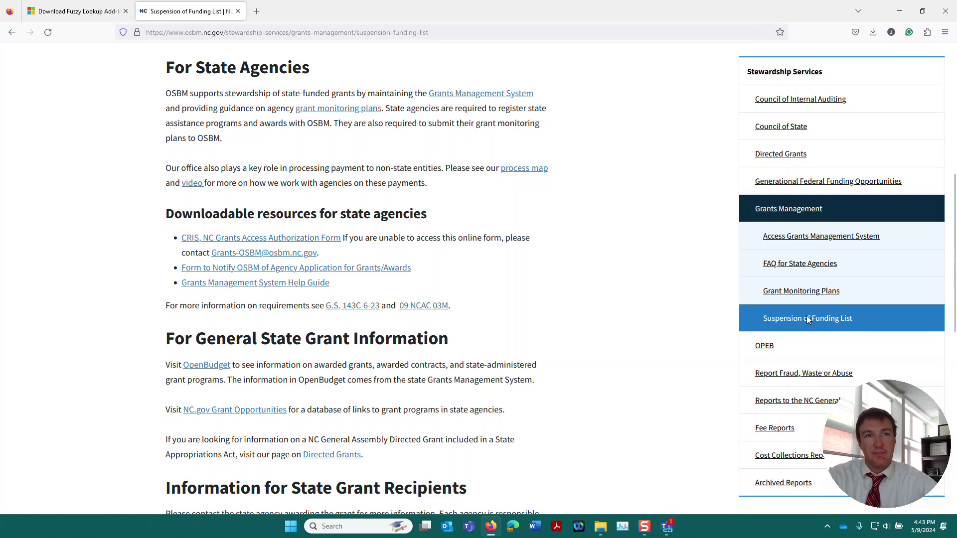
# Step: Export the table data from the end of the Suspension of Funding List
pyautogui.scroll(-1, 599, 281)
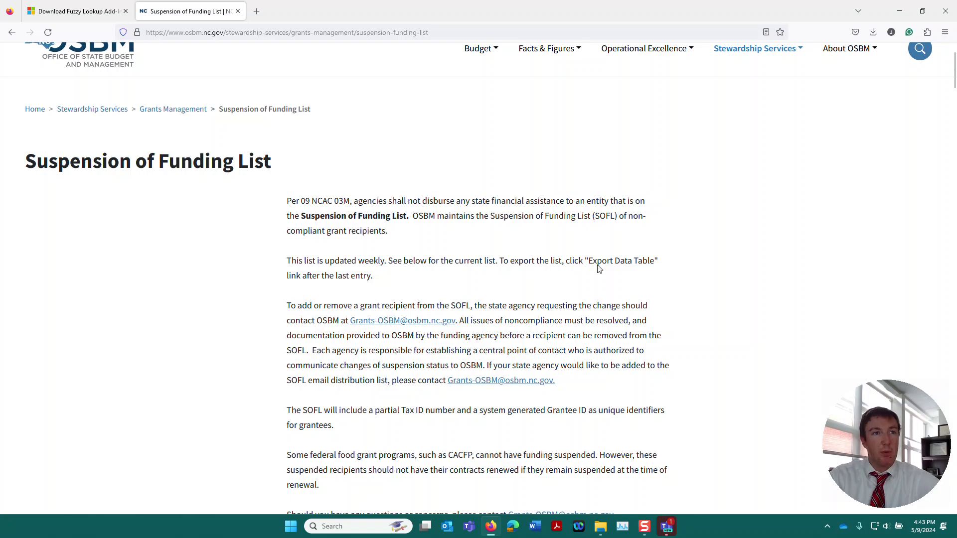
pyautogui.scroll(-20, 239, 300)
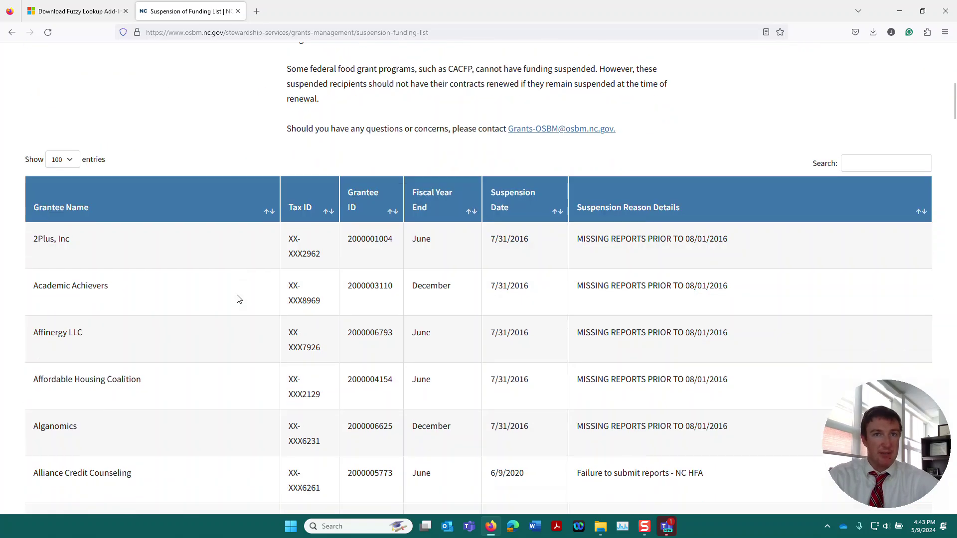
pyautogui.scroll(-20, 238, 299)
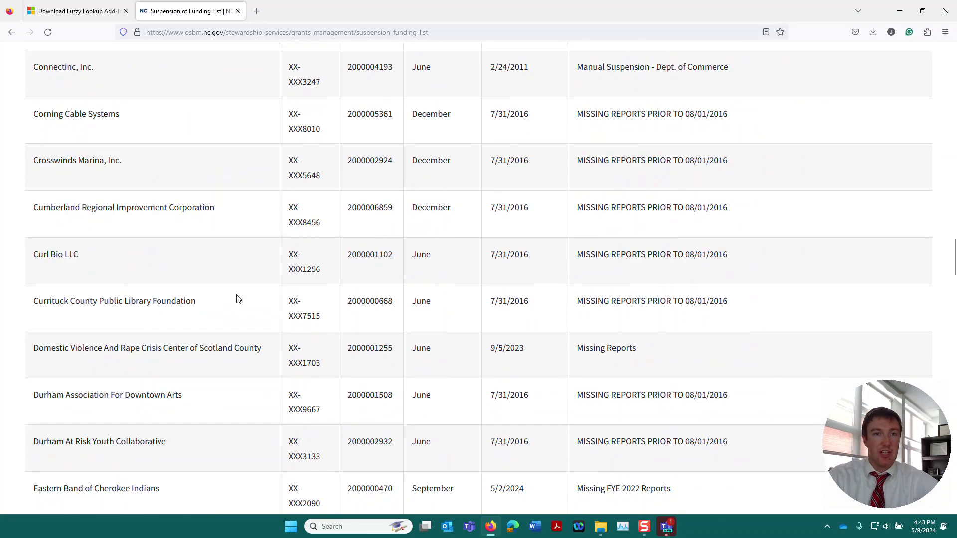
pyautogui.scroll(-20, 238, 299)
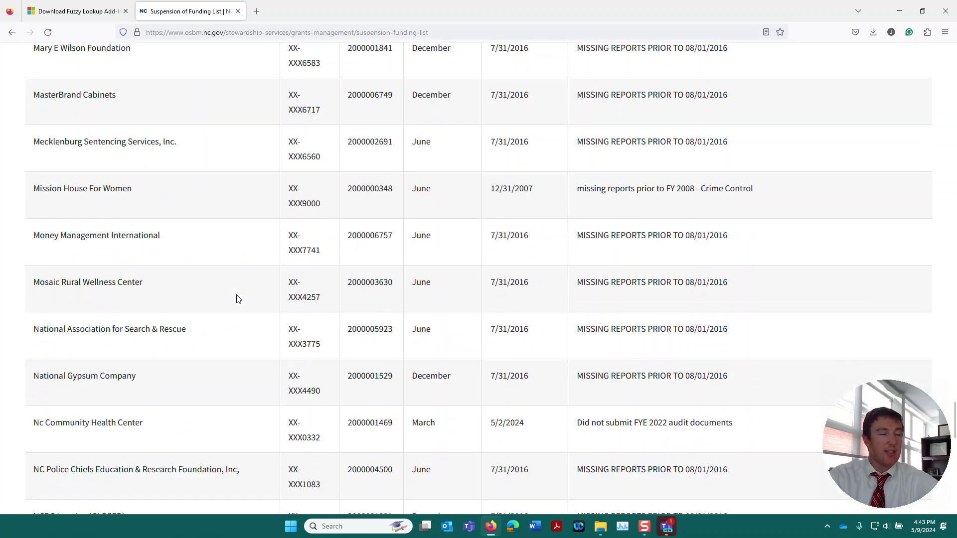
pyautogui.scroll(-6, 237, 299)
pyautogui.scroll(4, 236, 299)
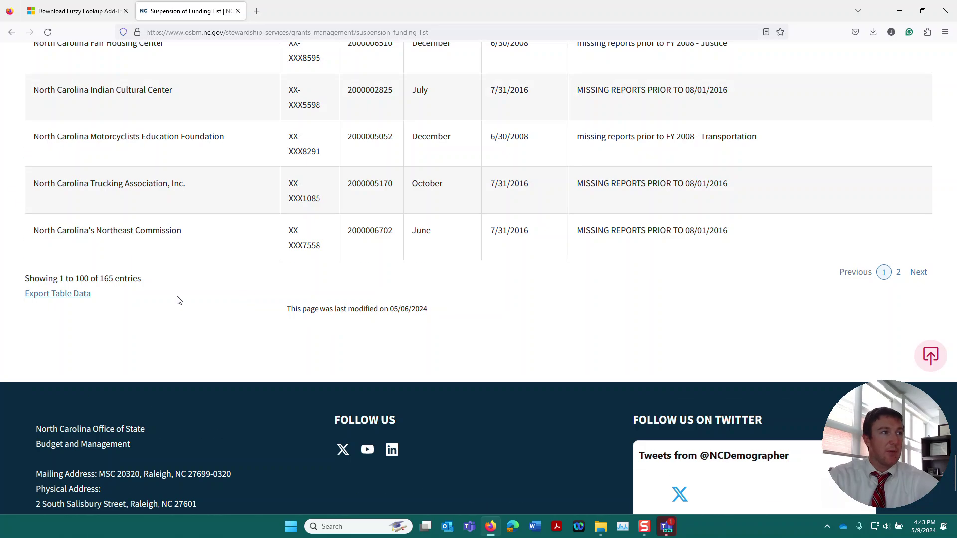
pyautogui.click(62, 294)
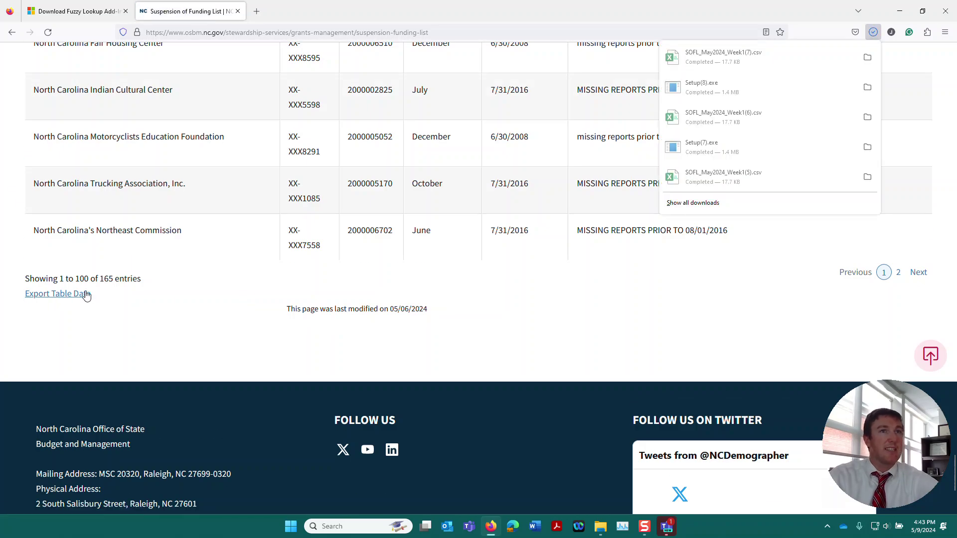
# Step: Open the exported SOFL_May2024_Week1(7).csv in Excel, widen the Grantee Name column to inspect it, and close the file without saving
pyautogui.click(711, 58)
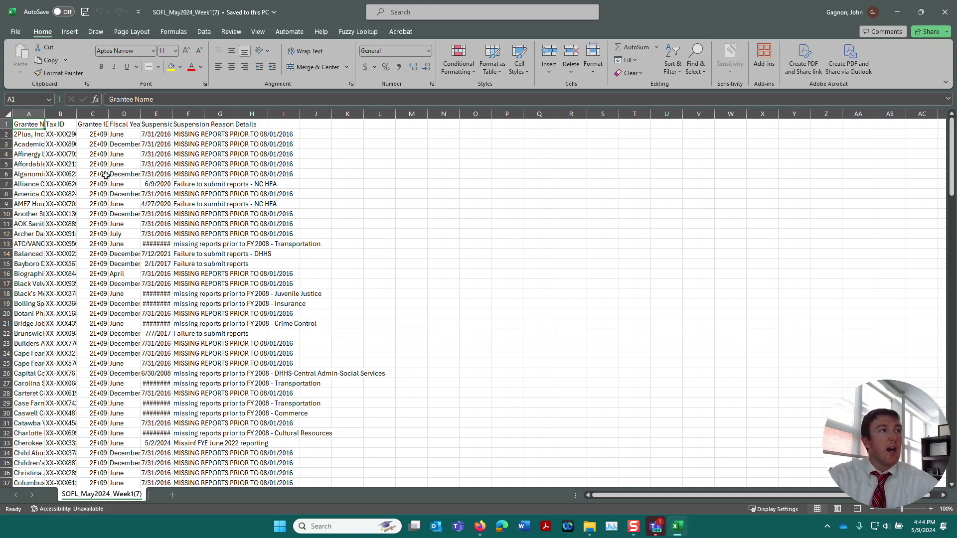
pyautogui.moveTo(45, 114); pyautogui.dragTo(119, 113)
pyautogui.click(457, 252)
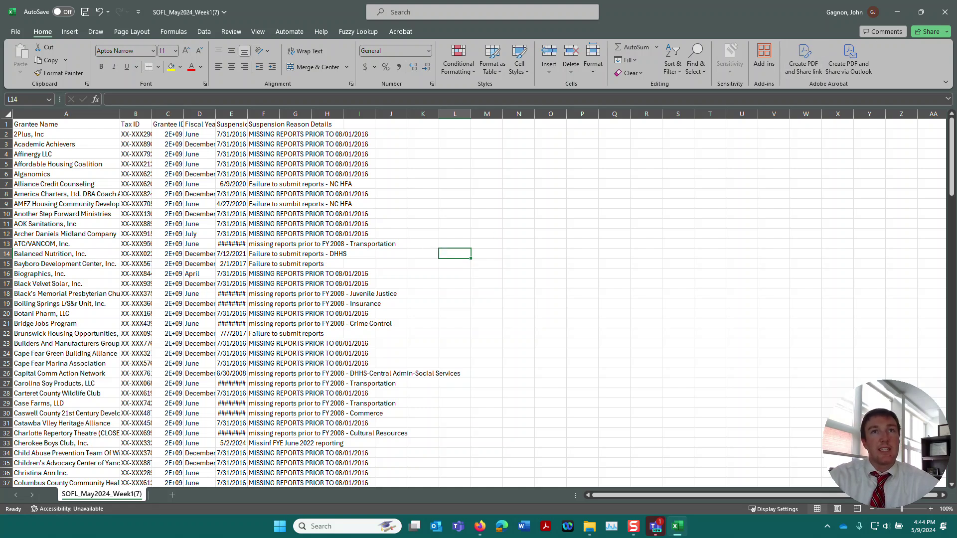
pyautogui.click(947, 14)
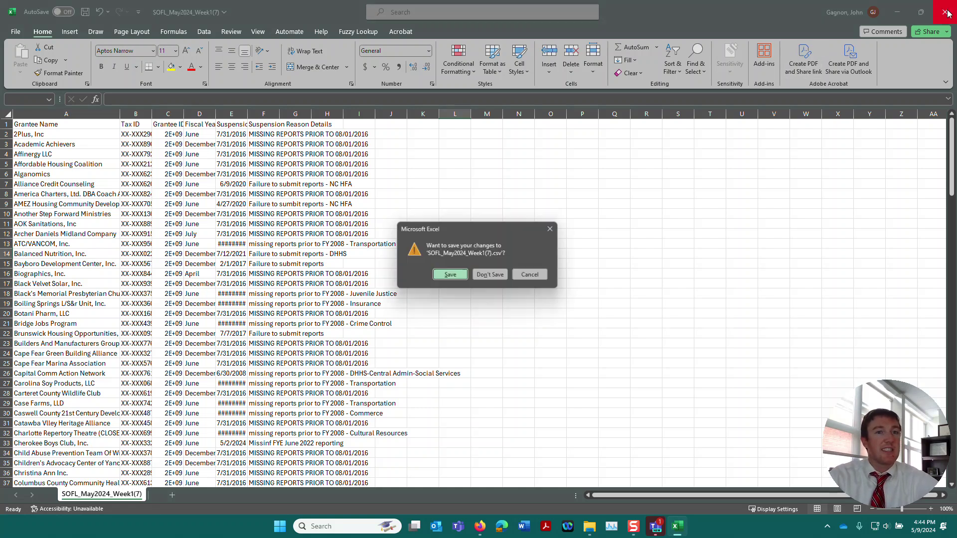
pyautogui.click(491, 276)
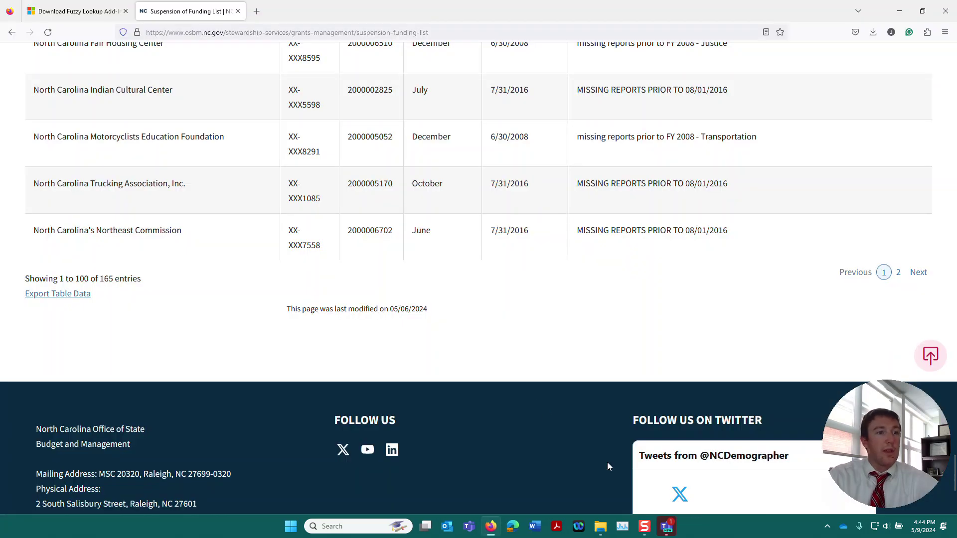
# Step: Open the OSBM Grants workbook from the file explorer and inspect the Grantee Name column on the SOFL sheet
pyautogui.click(601, 527)
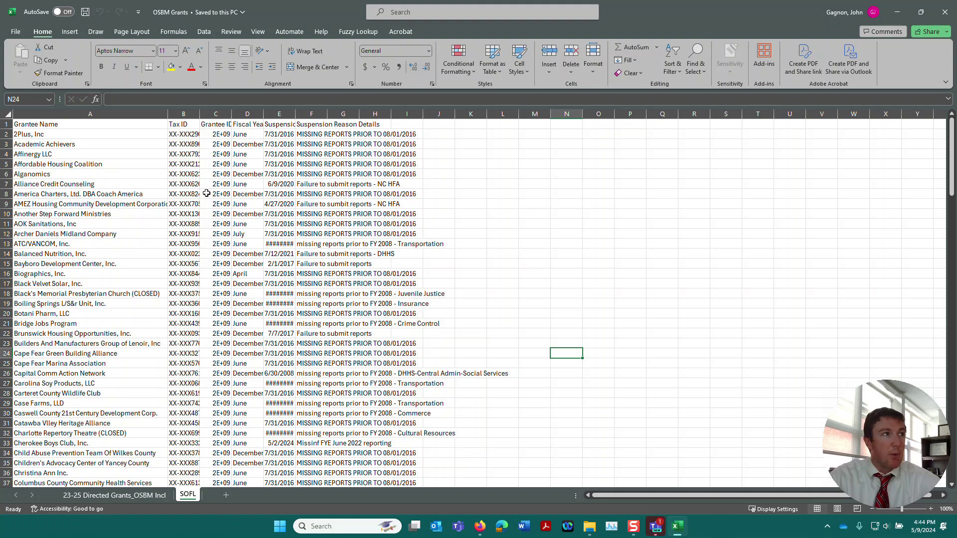
pyautogui.click(113, 123)
pyautogui.click(113, 167)
# Step: Widen the County and Organization Receiving Funding columns on the 23-25 Directed Grants sheet and review the organization names
pyautogui.click(142, 496)
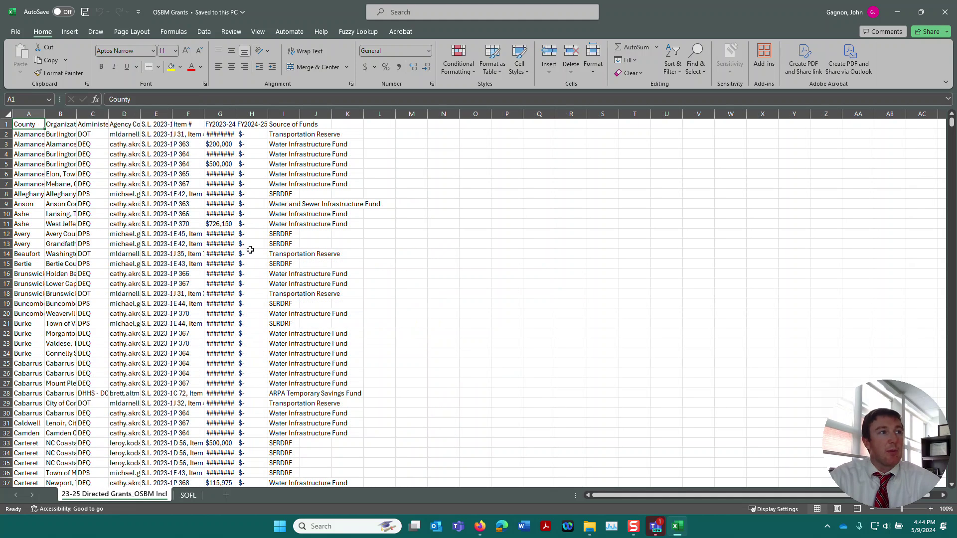
pyautogui.moveTo(45, 114); pyautogui.dragTo(206, 115)
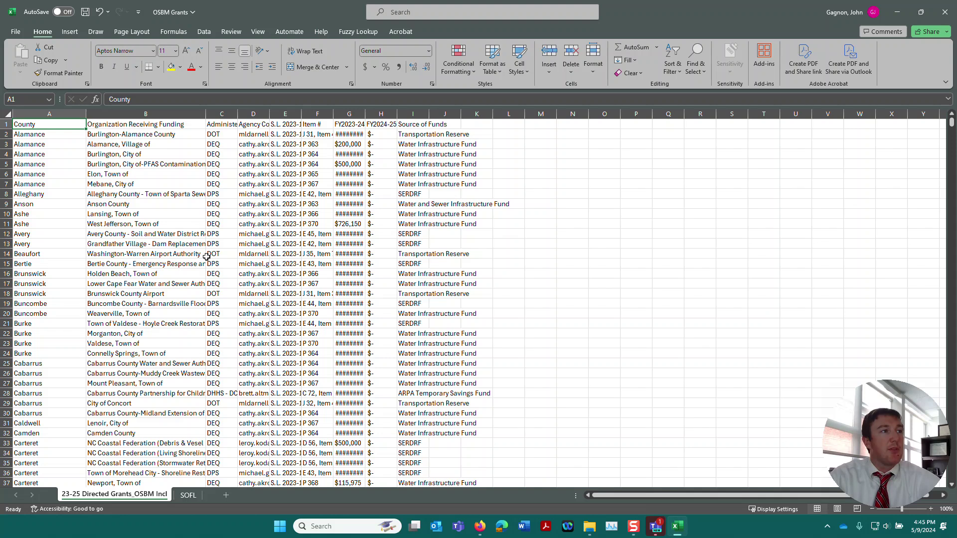
pyautogui.click(162, 225)
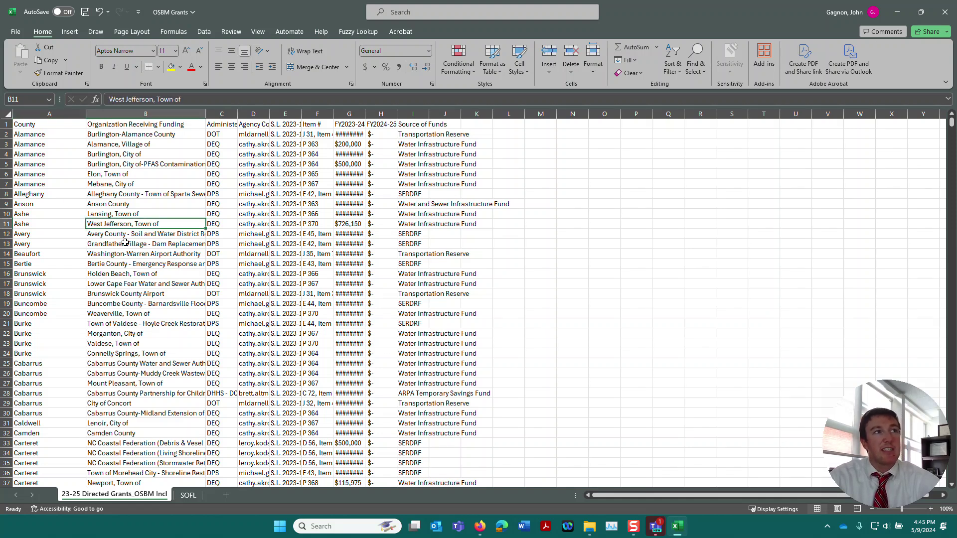
pyautogui.click(125, 217)
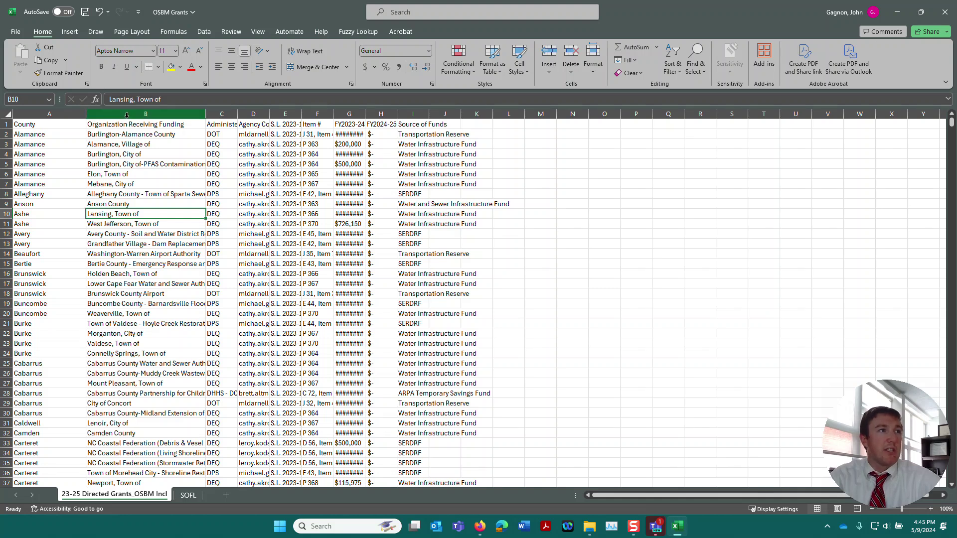
# Step: Convert the Organization Receiving Funding column, B1:B1429, into a table with headers
pyautogui.moveTo(137, 124); pyautogui.dragTo(146, 468)
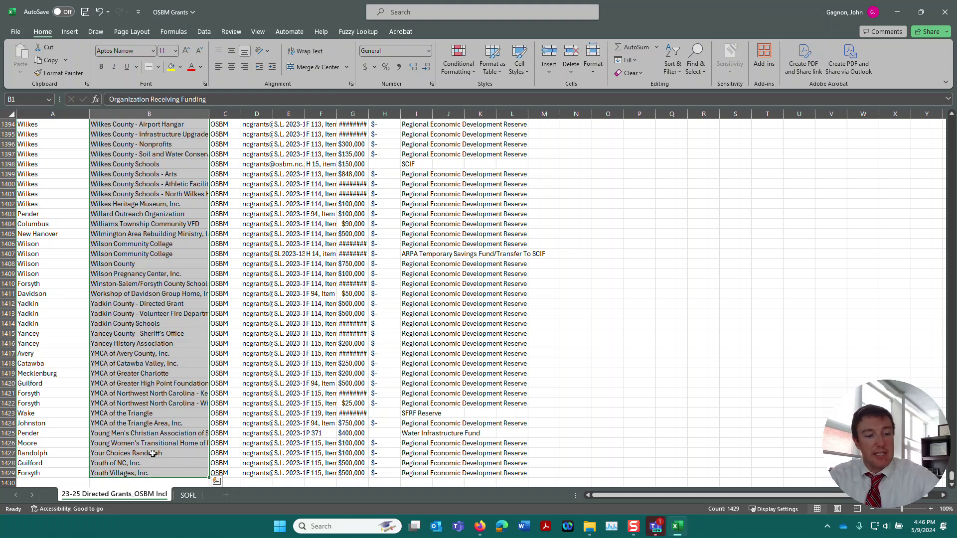
pyautogui.hotkey('ctrl', 't')
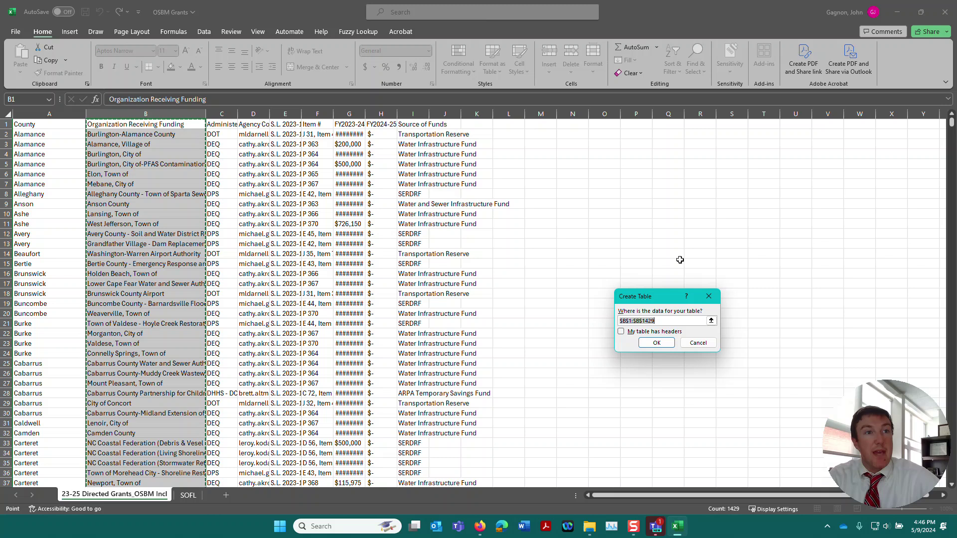
pyautogui.click(622, 334)
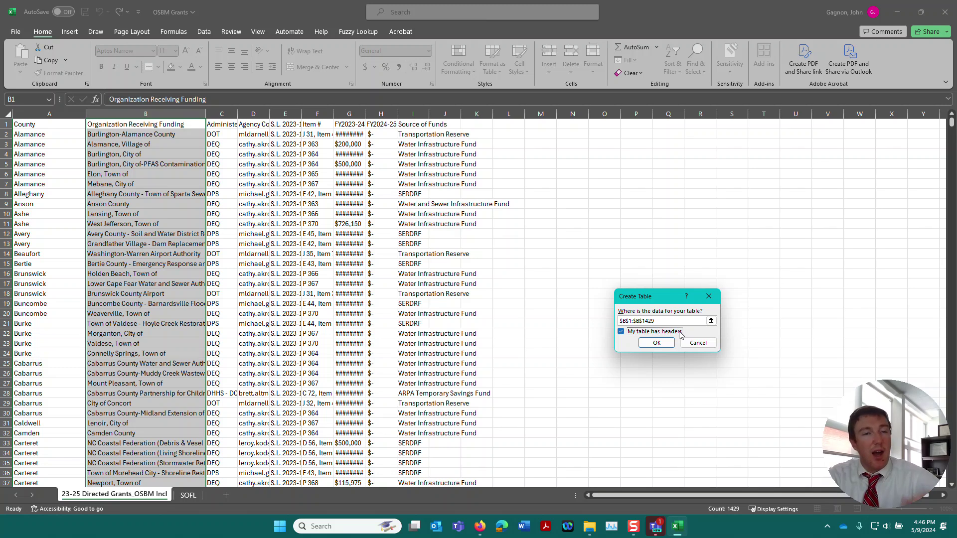
pyautogui.click(657, 343)
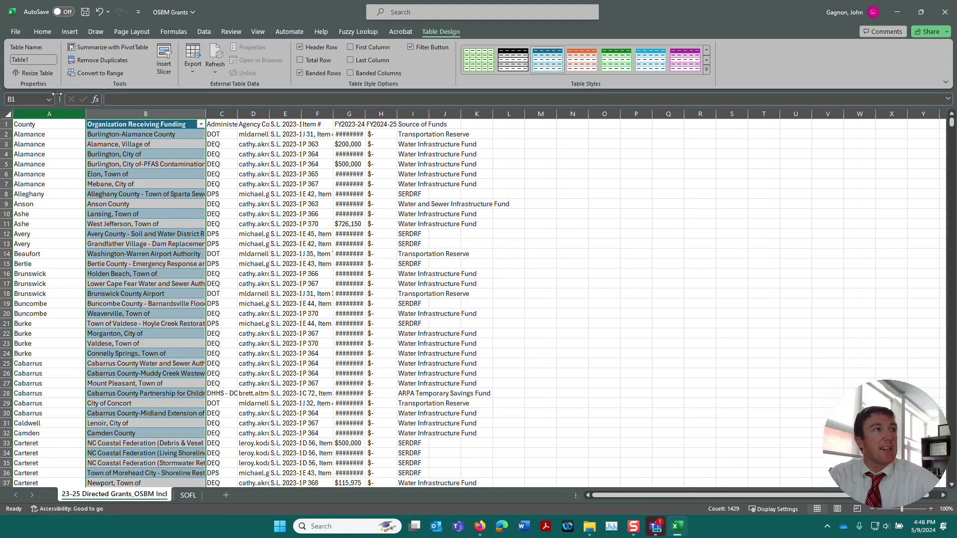
# Step: Name the organization table OSBMgrants
pyautogui.click(38, 60)
pyautogui.press('BackSpace')
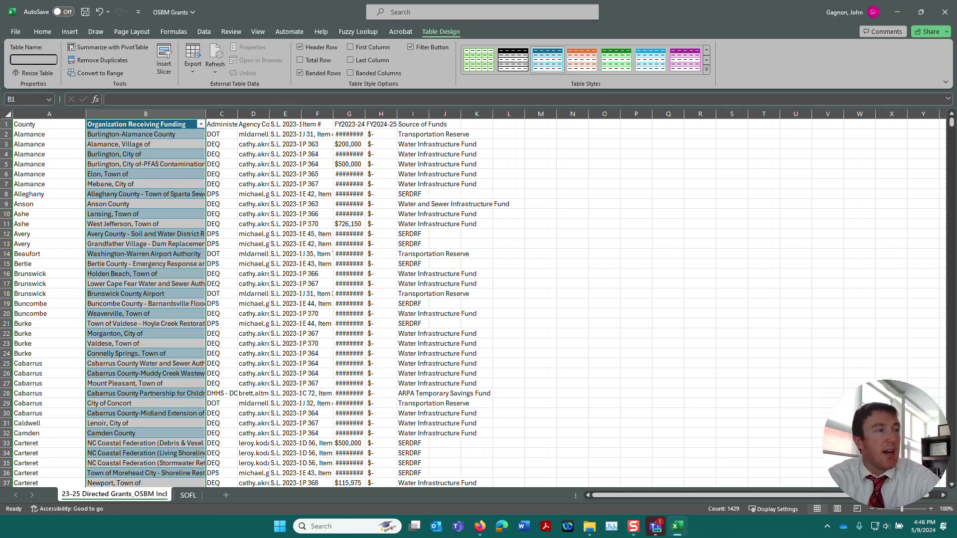
pyautogui.write('OSBMgrants')
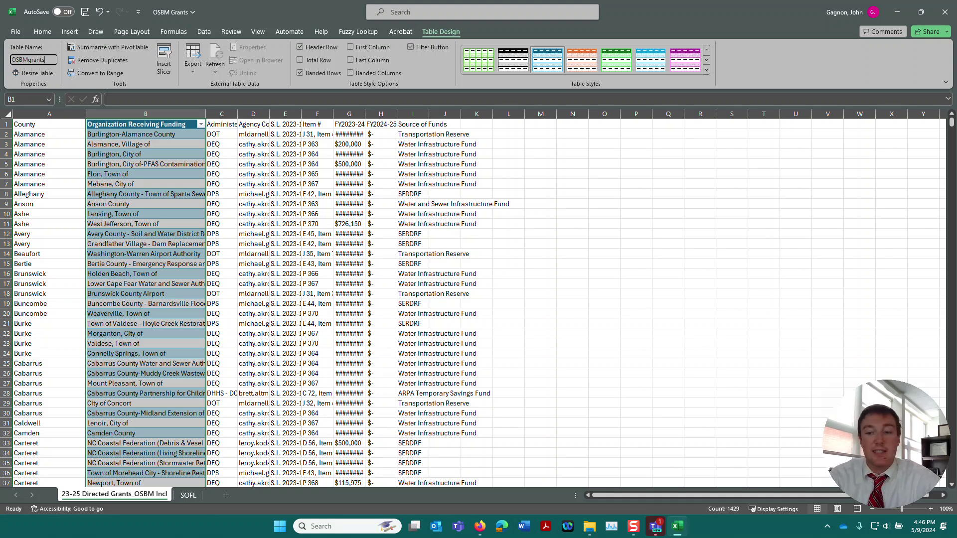
pyautogui.press('Return')
pyautogui.click(541, 263)
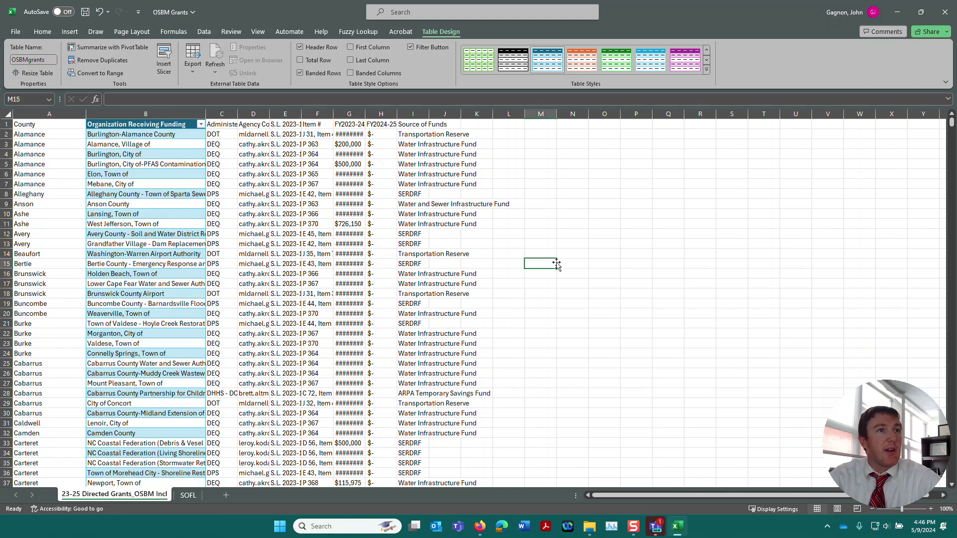
# Step: Convert the Grantee Name column on the SOFL sheet, A1:A166, into a table with headers
pyautogui.click(191, 496)
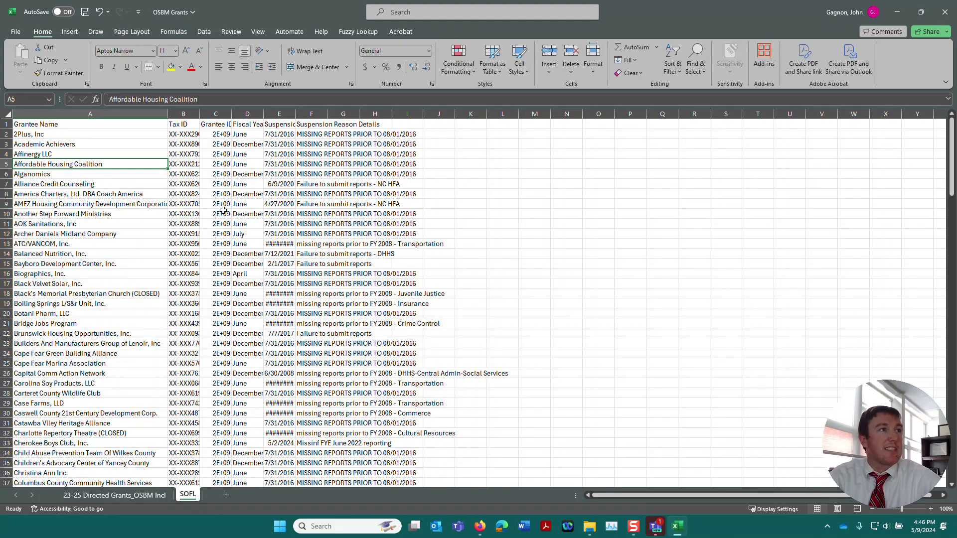
pyautogui.moveTo(98, 125); pyautogui.dragTo(106, 460)
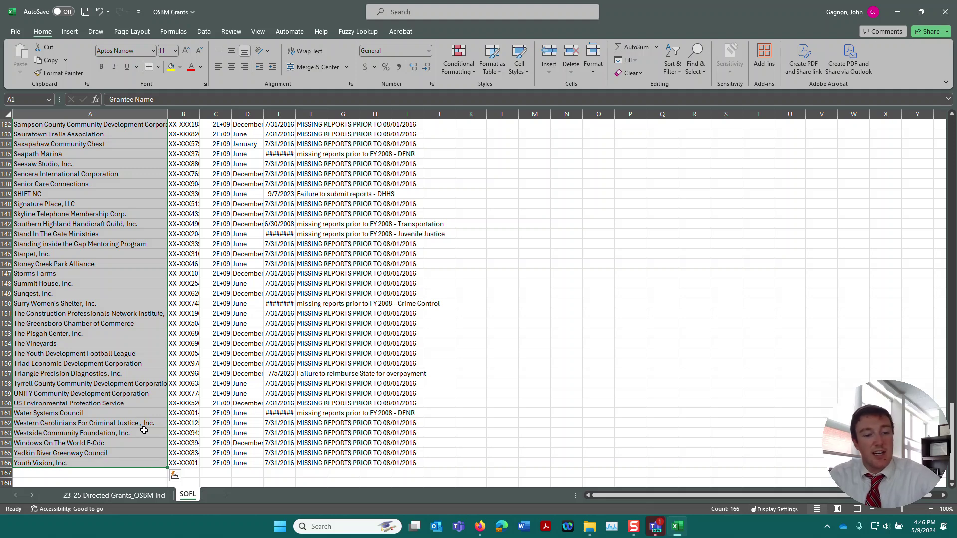
pyautogui.hotkey('ctrl', 't')
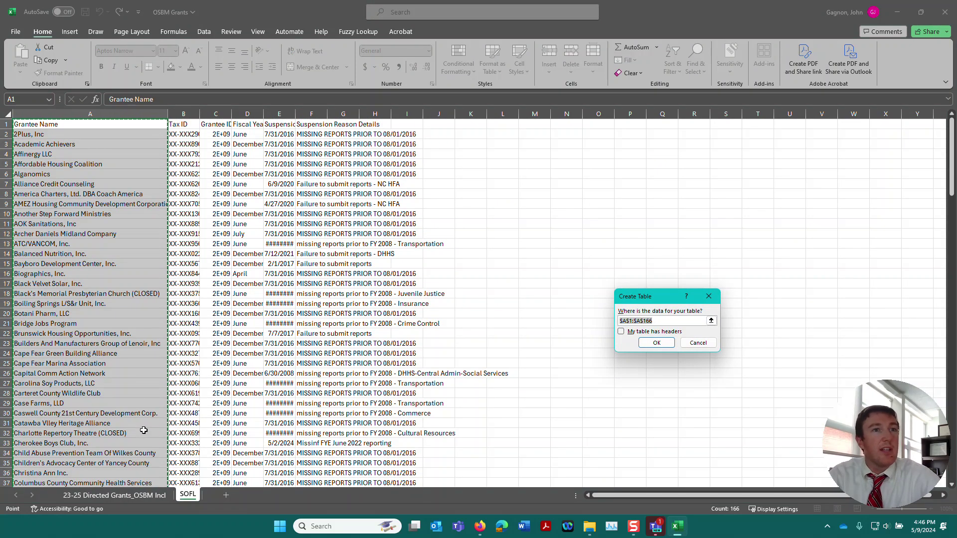
pyautogui.click(628, 333)
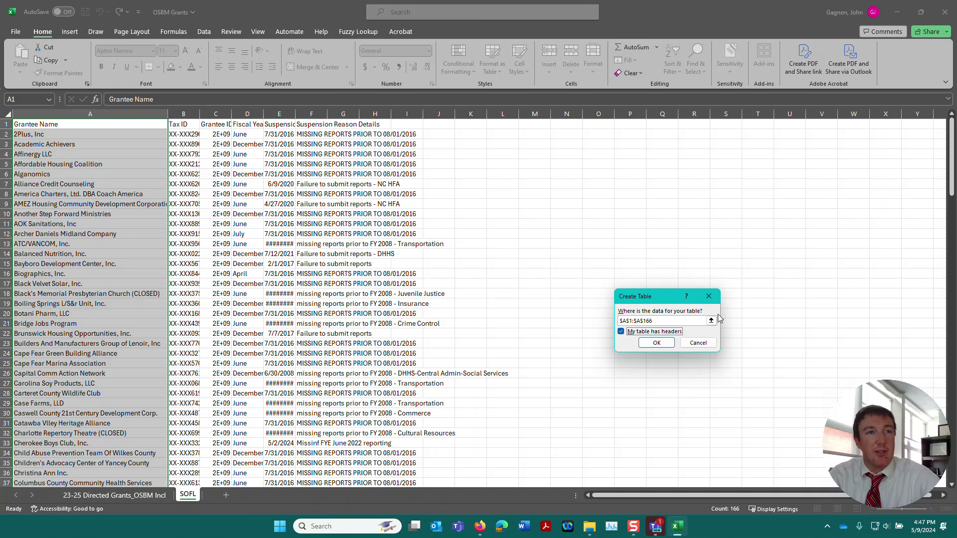
pyautogui.click(657, 343)
# Step: Name the grantee table SOFL
pyautogui.click(43, 61)
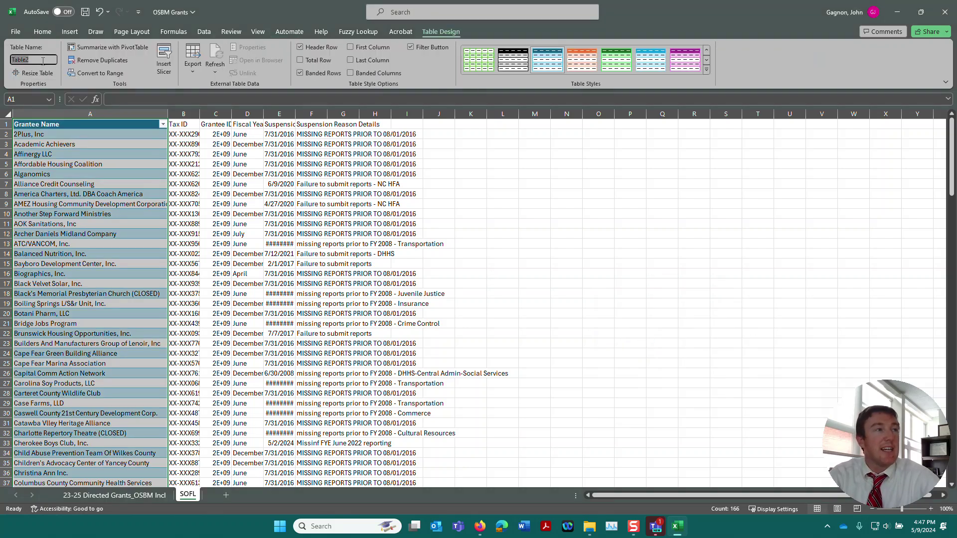
pyautogui.press('BackSpace')
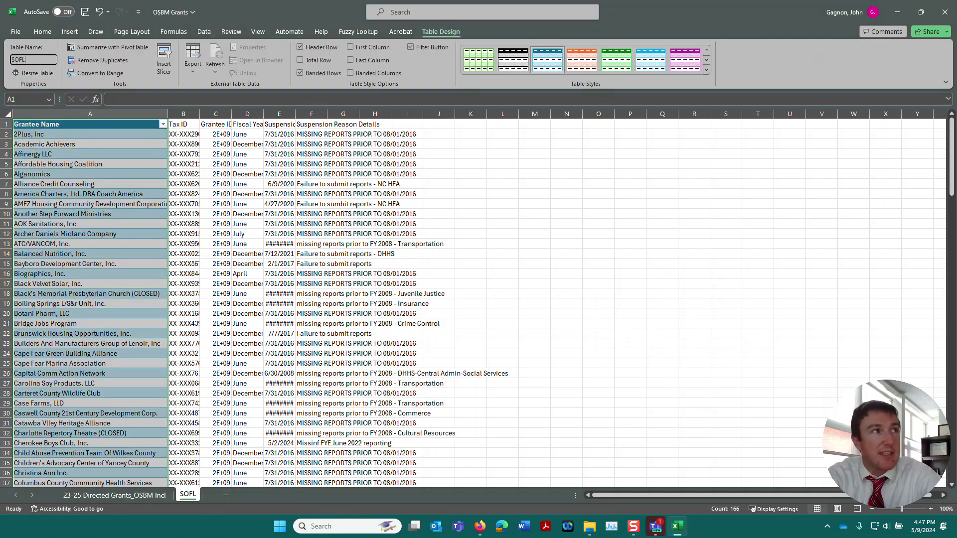
pyautogui.write('SOFL')
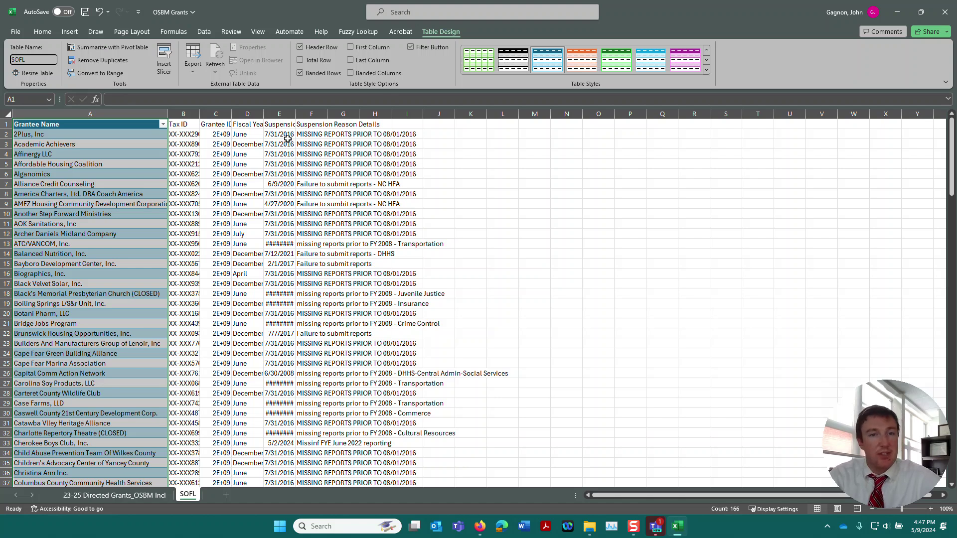
pyautogui.press('Return')
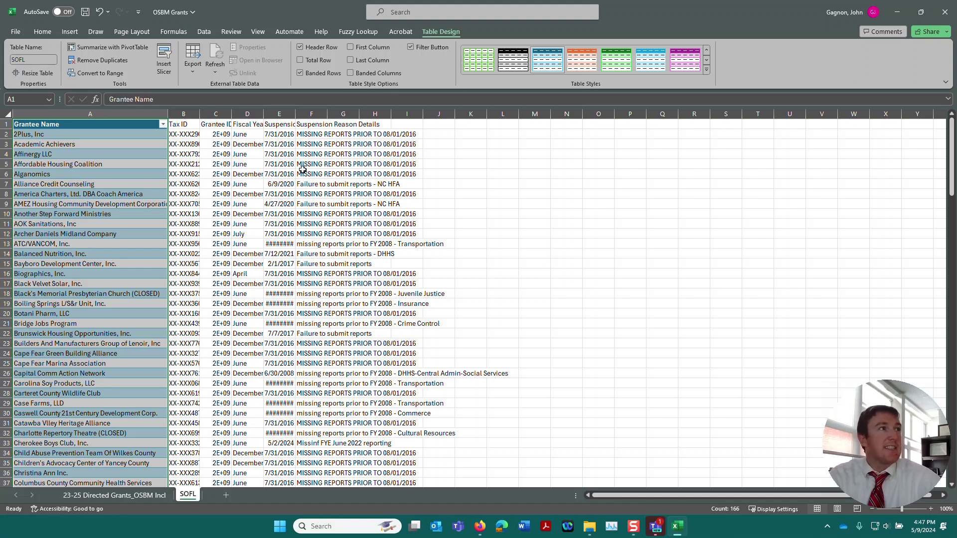
pyautogui.click(555, 228)
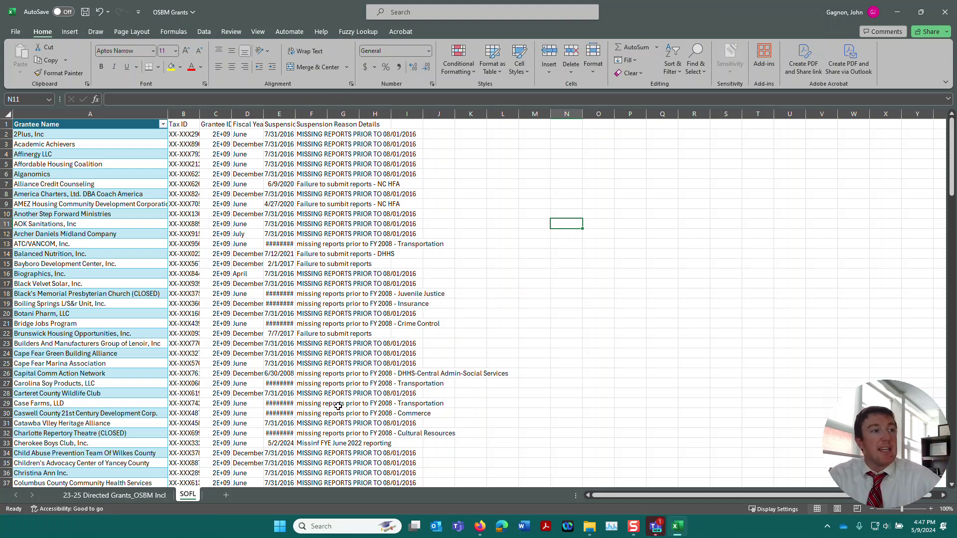
# Step: Add a new worksheet after the SOFL sheet and rename it results
pyautogui.click(232, 495)
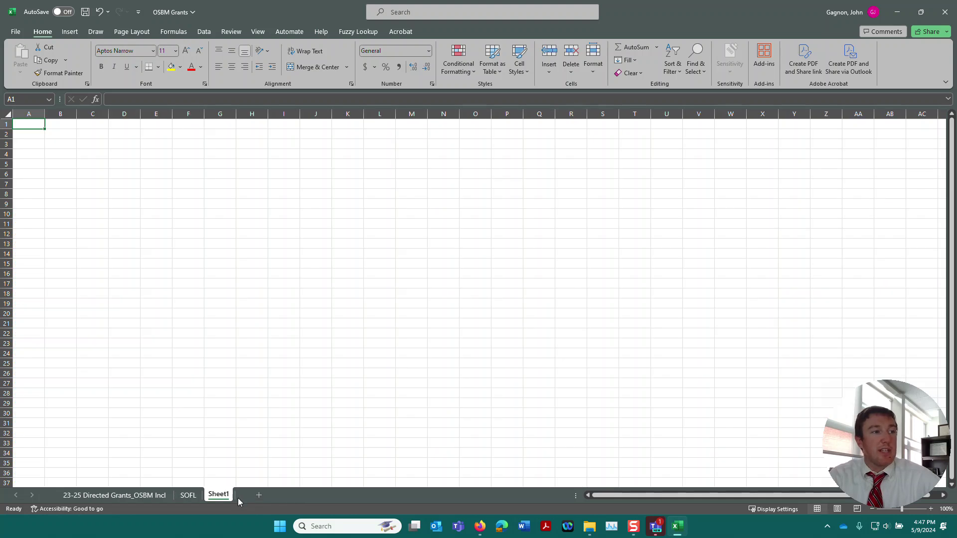
pyautogui.doubleClick(227, 497)
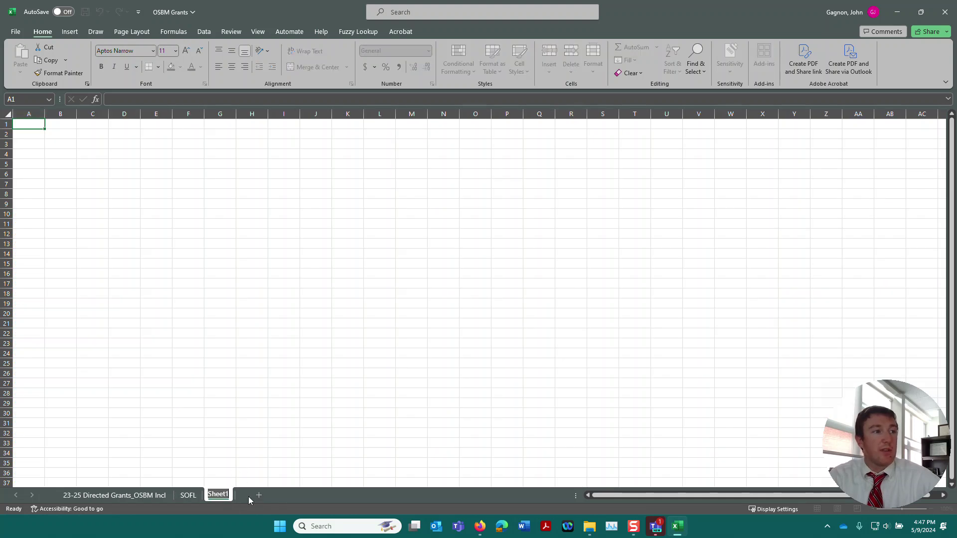
pyautogui.write('results')
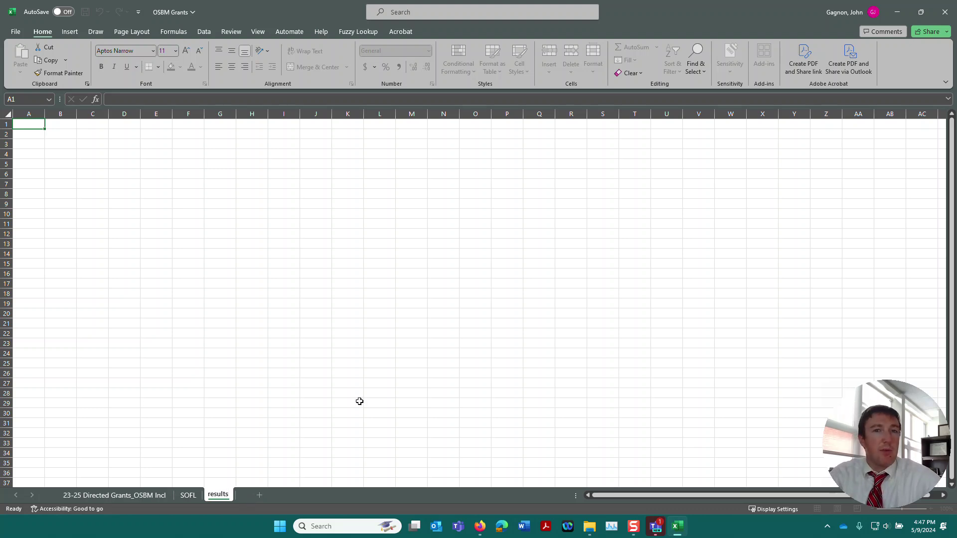
pyautogui.click(378, 357)
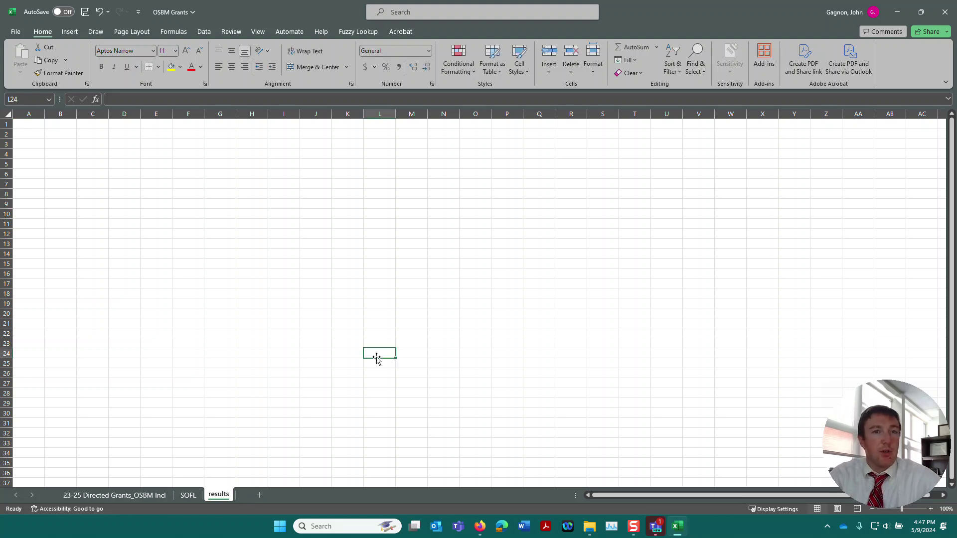
# Step: Set up Fuzzy Lookup from cell A1 of the results sheet with SOFL as the left table and OSBMgrants as the right table
pyautogui.click(29, 126)
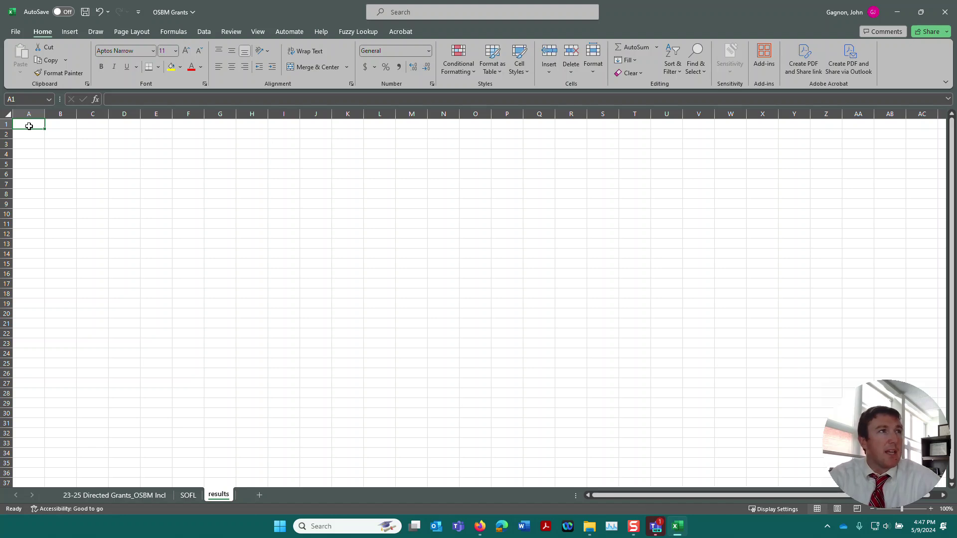
pyautogui.click(356, 31)
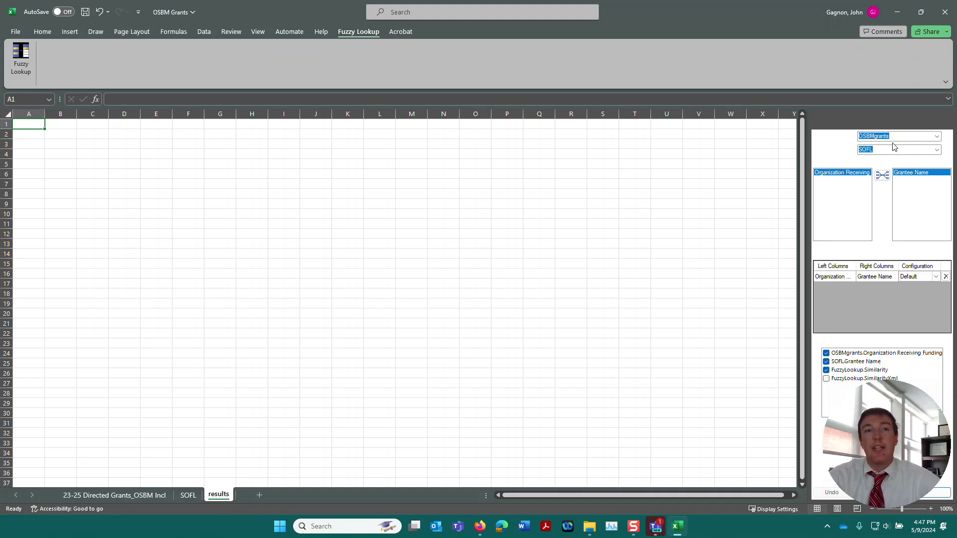
pyautogui.click(938, 138)
pyautogui.click(914, 152)
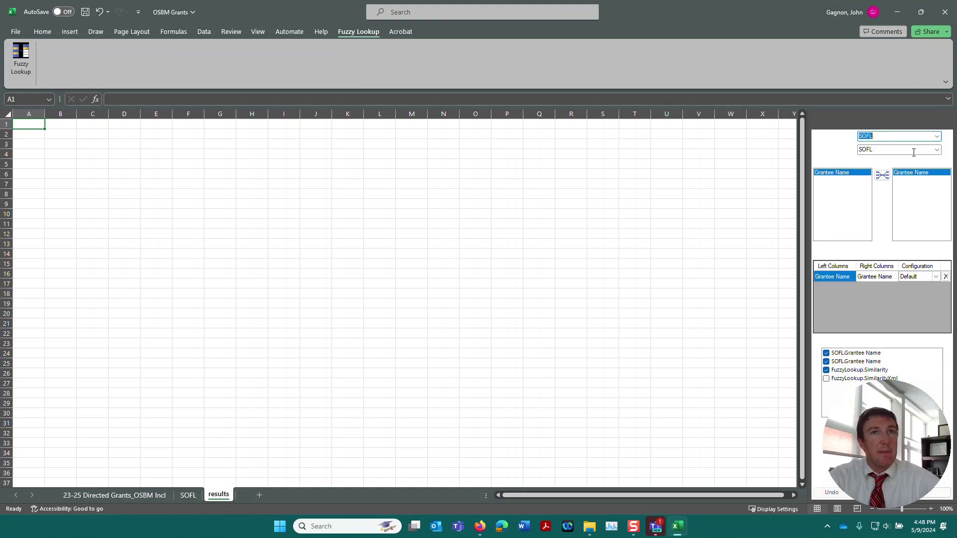
pyautogui.click(875, 150)
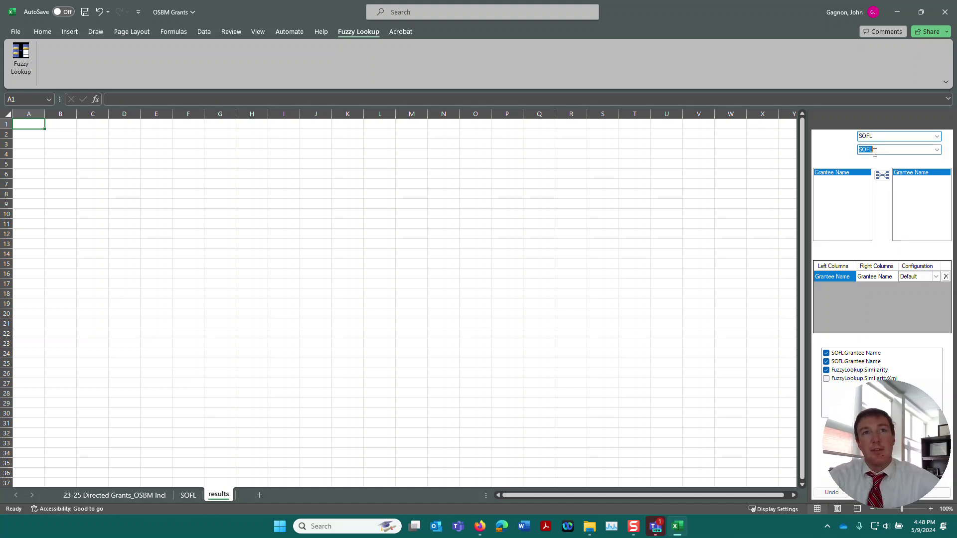
pyautogui.click(938, 151)
pyautogui.click(917, 162)
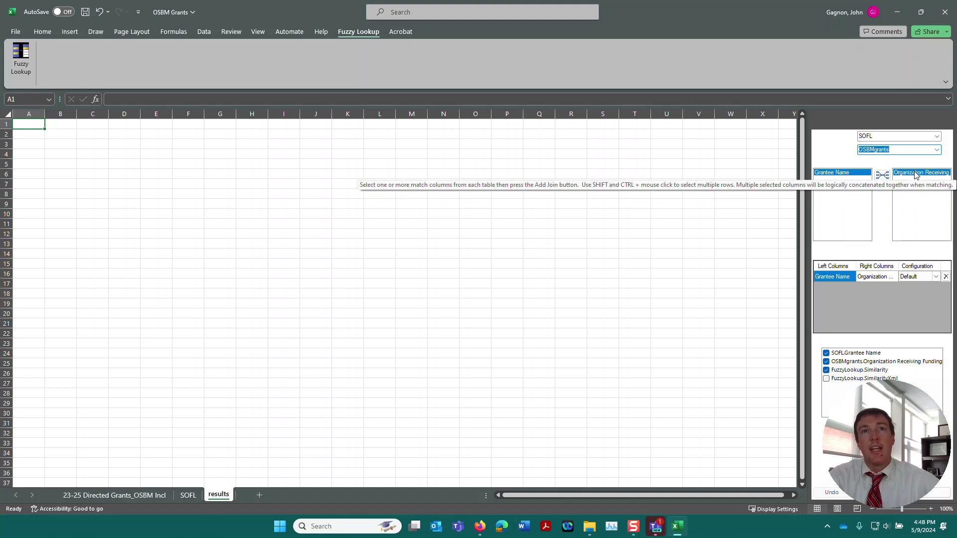
# Step: Set the Fuzzy Lookup similarity threshold to 0.7 and run the match
pyautogui.moveTo(890, 426); pyautogui.dragTo(78, 426)
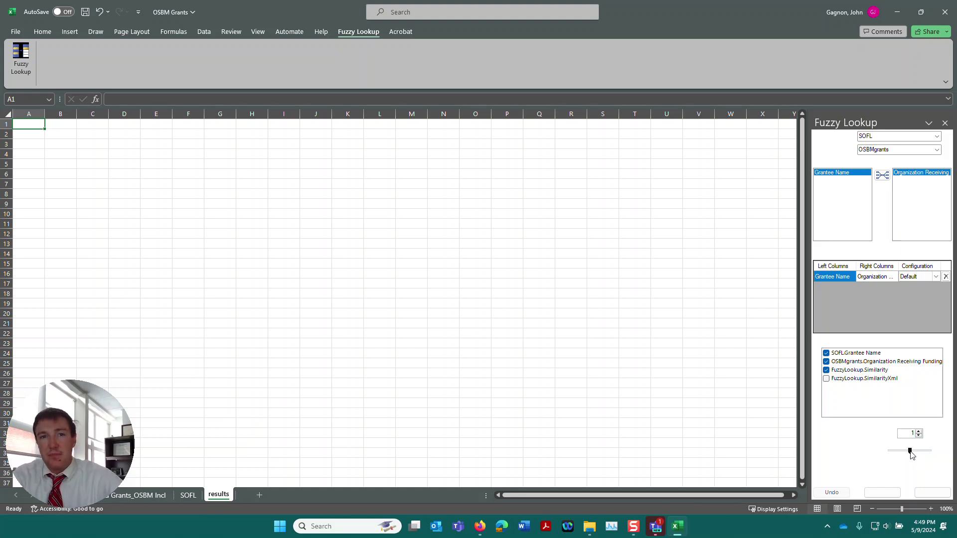
pyautogui.moveTo(912, 455); pyautogui.dragTo(927, 455)
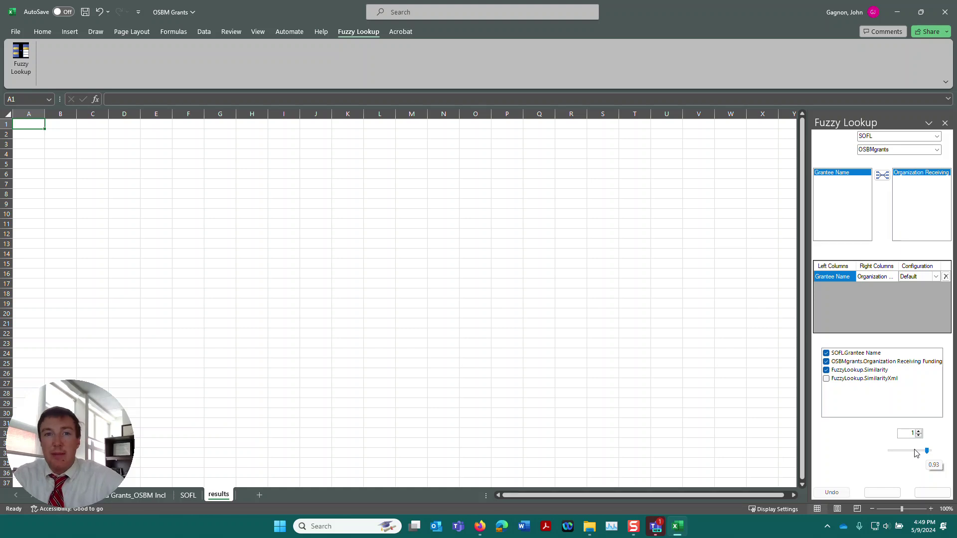
pyautogui.moveTo(930, 451); pyautogui.dragTo(916, 461)
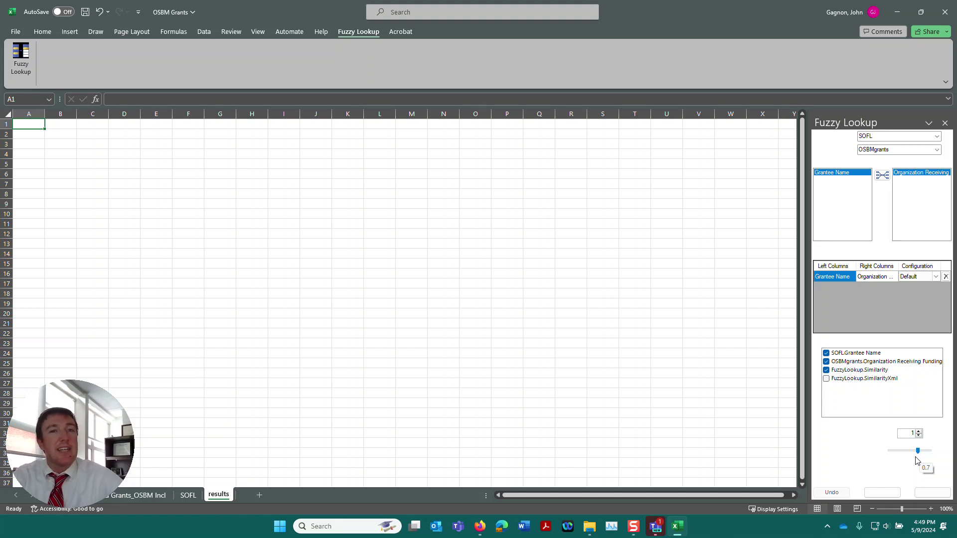
pyautogui.moveTo(916, 461); pyautogui.dragTo(916, 461)
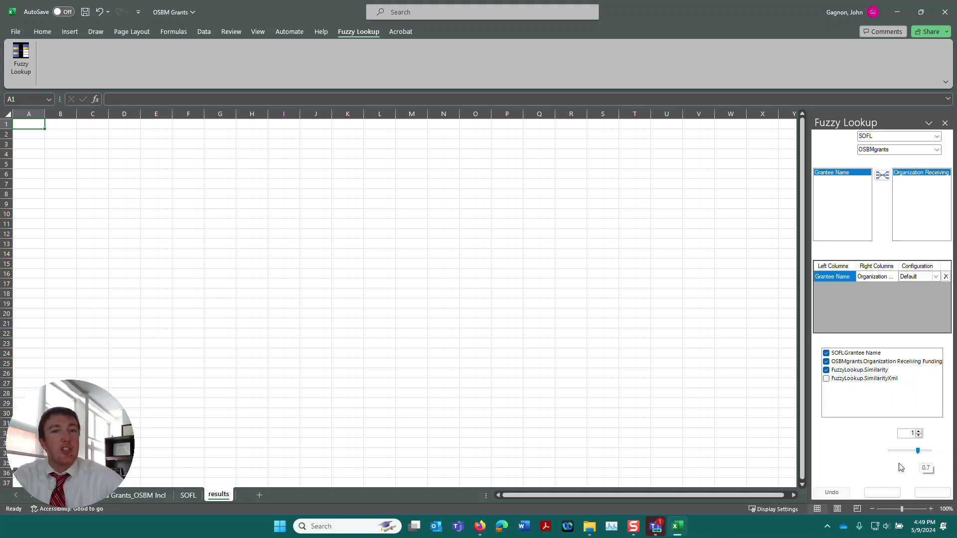
pyautogui.click(935, 494)
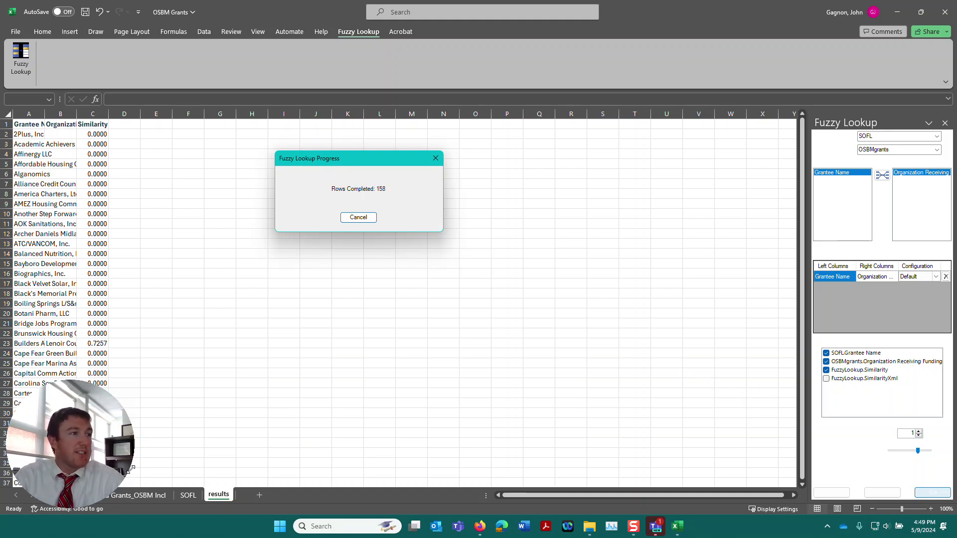
# Step: Widen the Grantee Name and Organization Receiving Funding columns on the results sheet to show the full names
pyautogui.moveTo(74, 447); pyautogui.dragTo(783, 453)
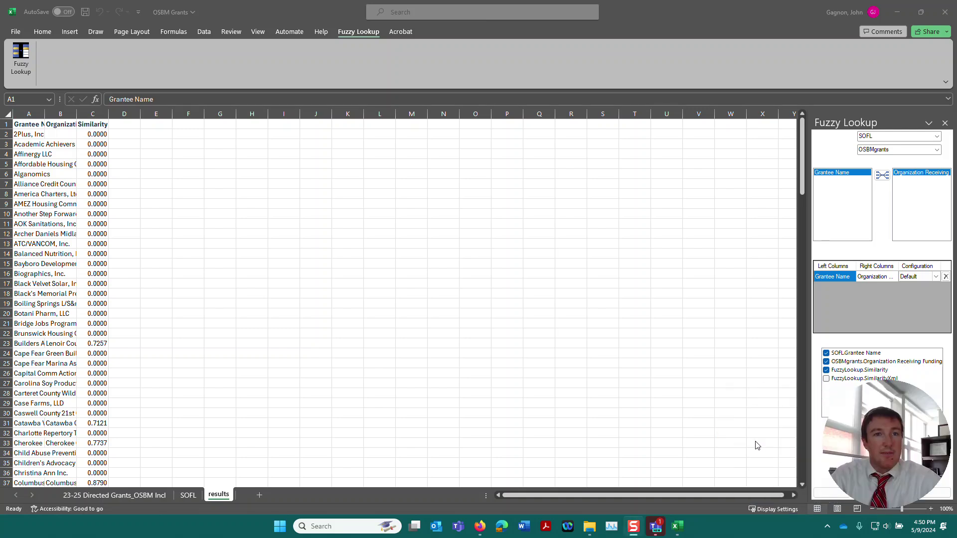
pyautogui.doubleClick(44, 114)
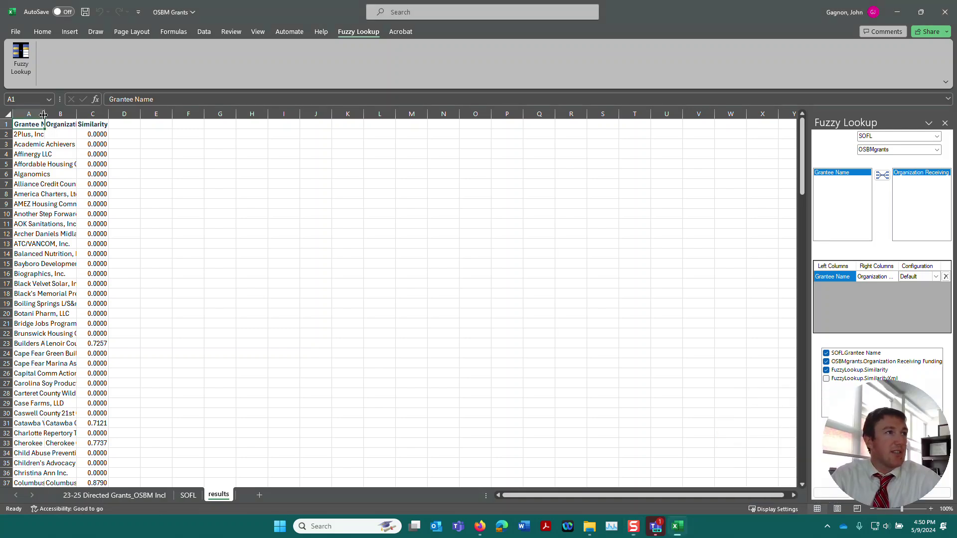
pyautogui.moveTo(267, 113); pyautogui.dragTo(426, 114)
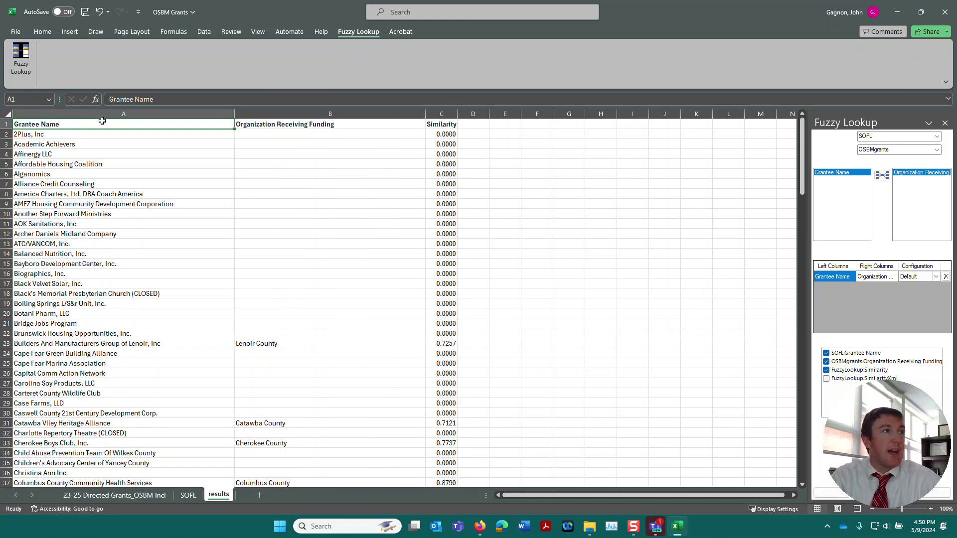
# Step: Examine the results sheet, comparing grantee names with their matched organizations and similarity scores, starting with the row 23 match
pyautogui.click(99, 152)
pyautogui.click(93, 127)
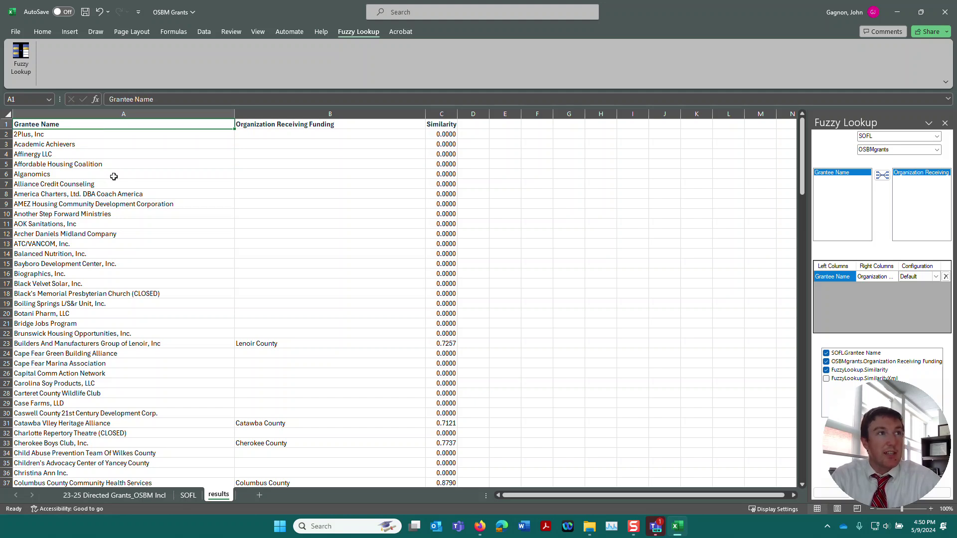
pyautogui.click(280, 125)
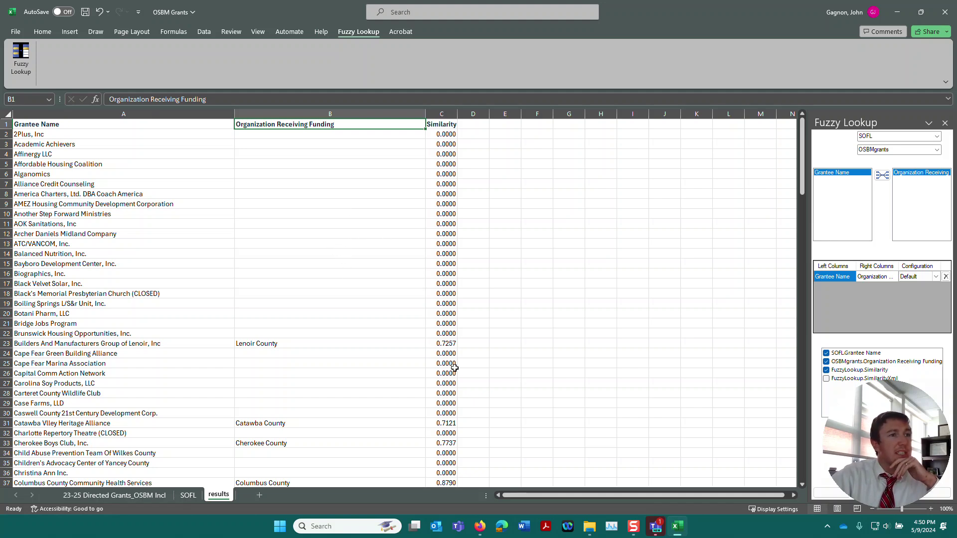
pyautogui.click(442, 345)
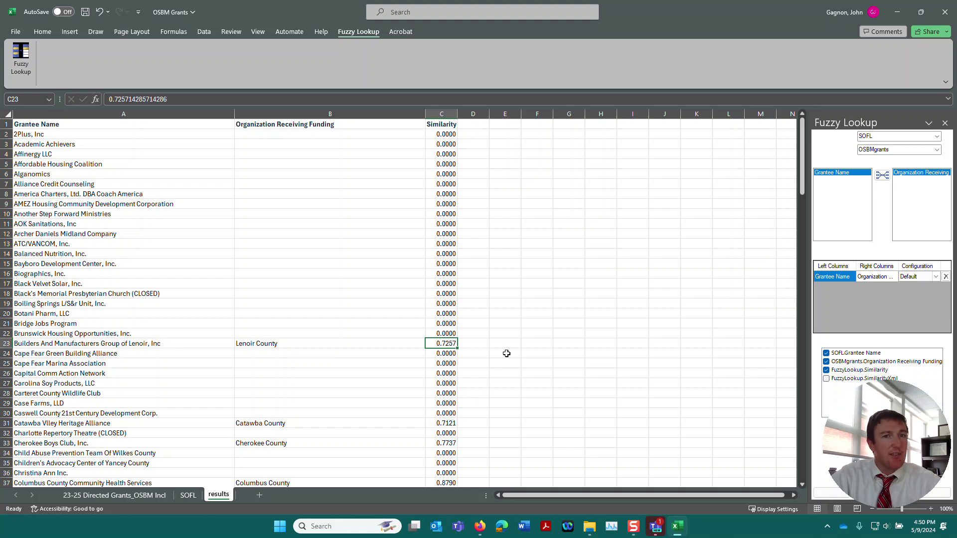
pyautogui.click(518, 343)
pyautogui.scroll(-1, 372, 318)
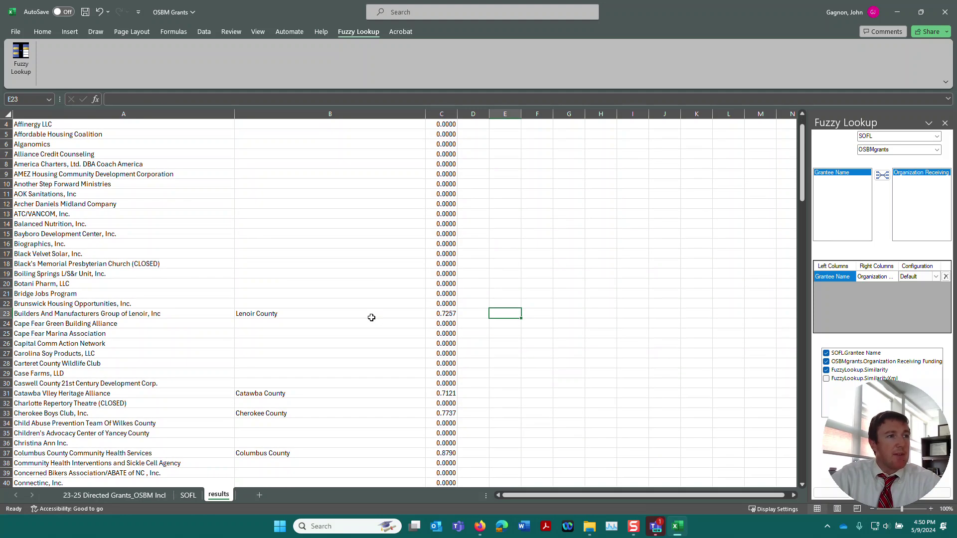
pyautogui.scroll(1, 365, 360)
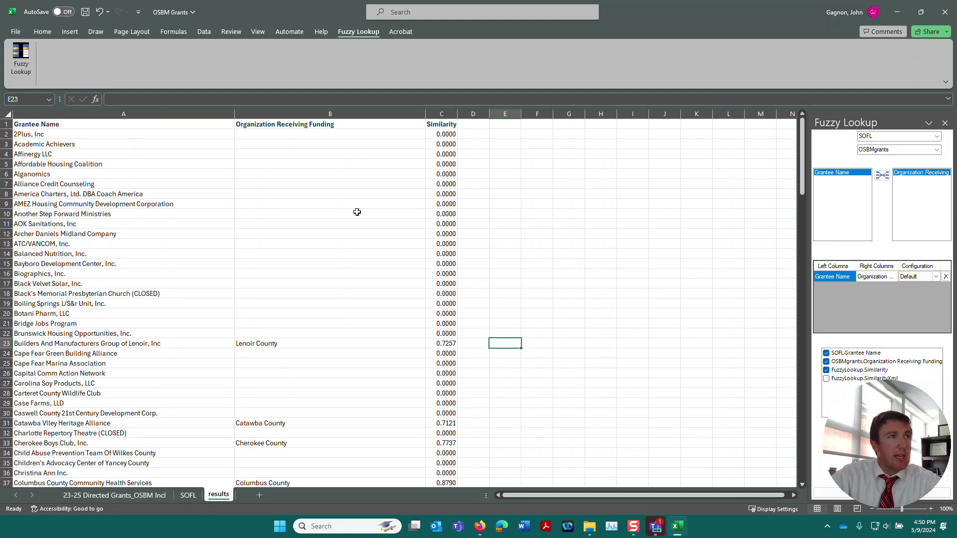
pyautogui.scroll(-3, 366, 304)
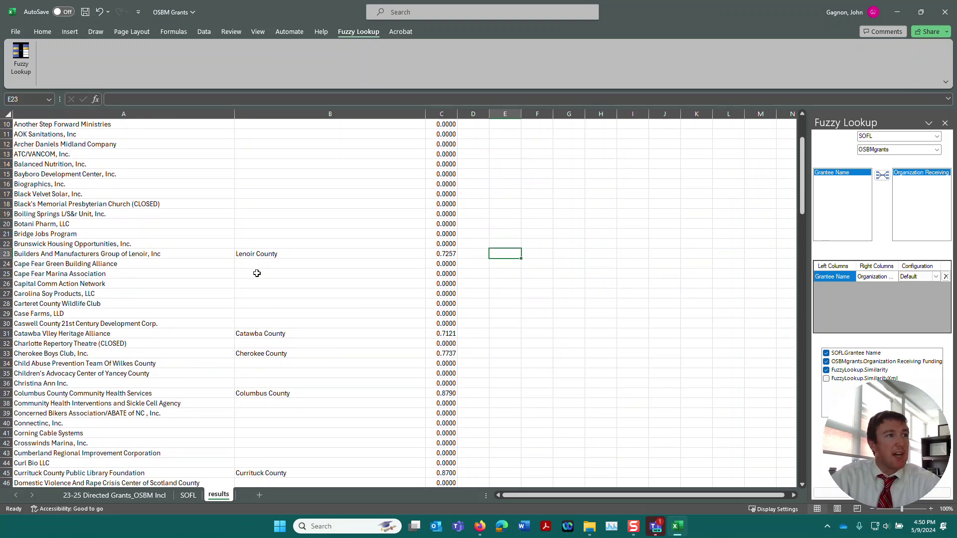
pyautogui.click(263, 255)
pyautogui.click(148, 254)
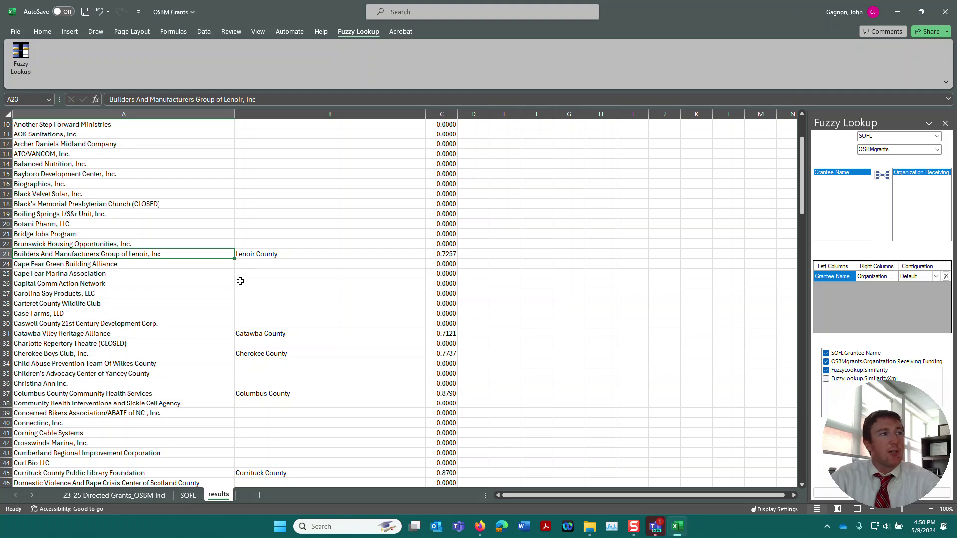
pyautogui.scroll(-2, 222, 281)
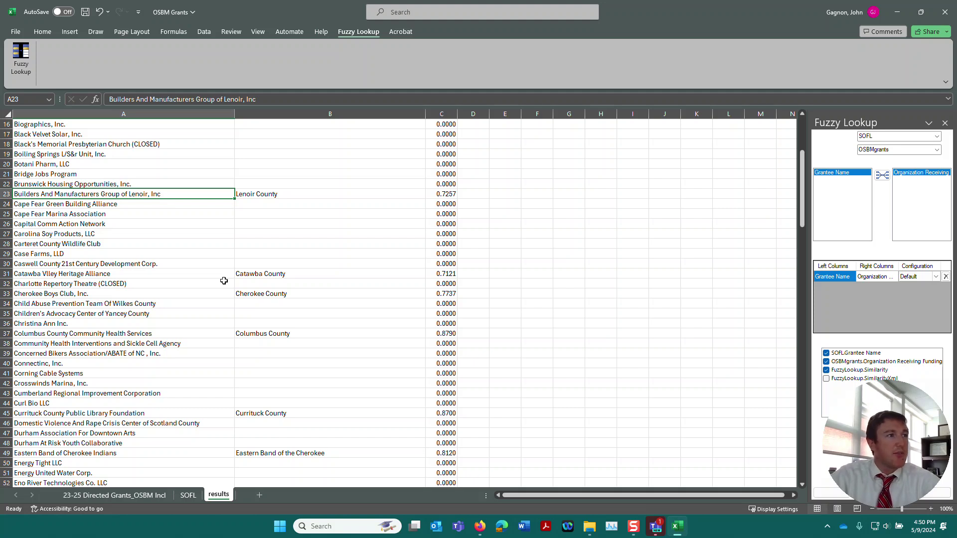
pyautogui.scroll(-1, 225, 281)
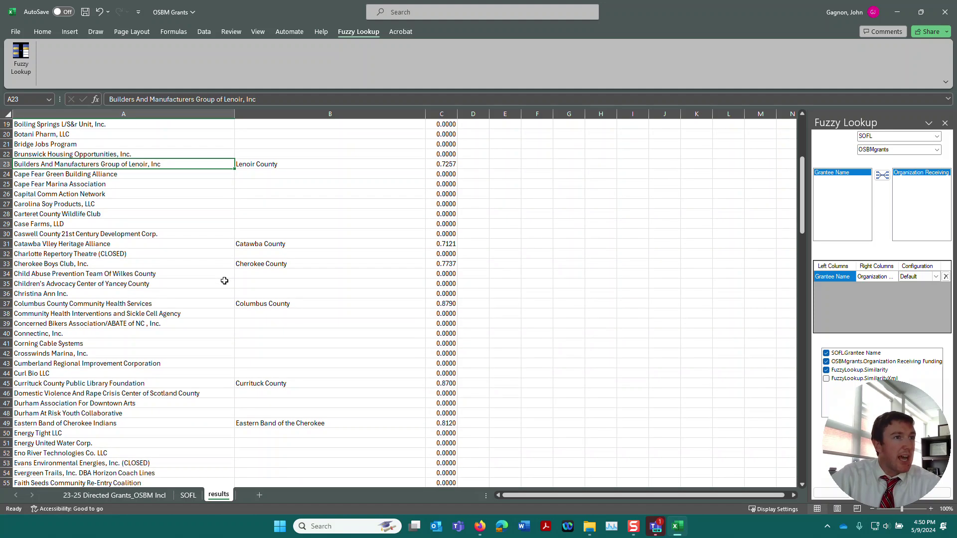
# Step: Compare Columbus County Community Health Services in row 37 with its matched organization, and review the matches in the rows below it
pyautogui.click(256, 308)
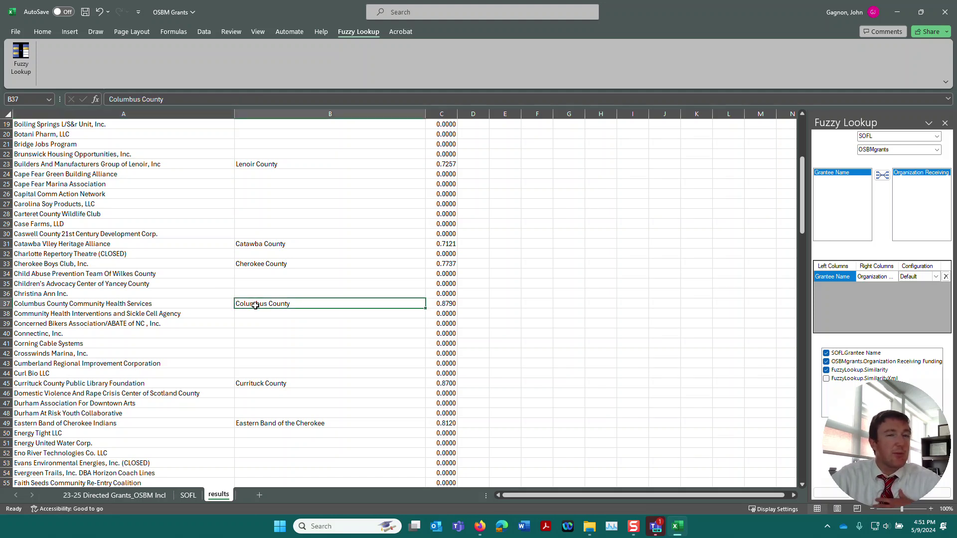
pyautogui.click(147, 300)
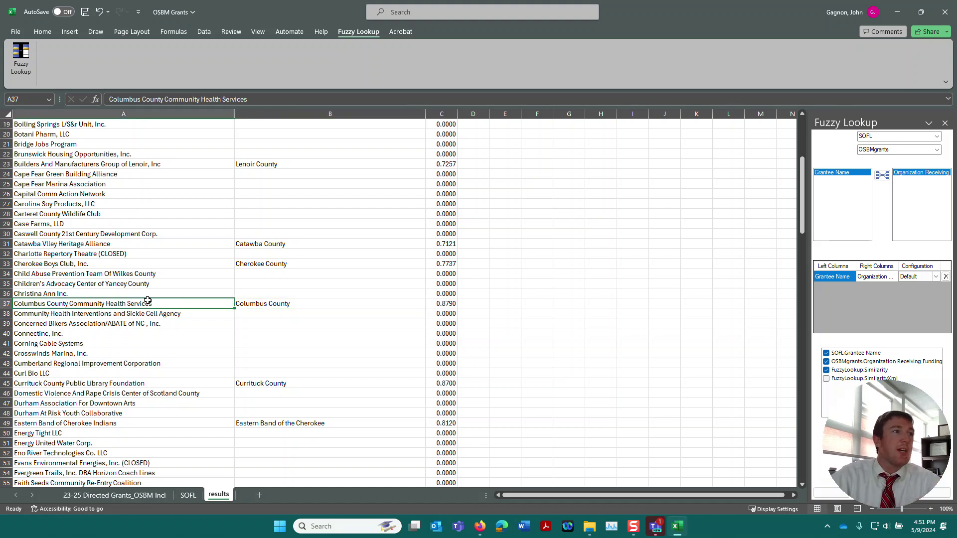
pyautogui.click(249, 304)
pyautogui.click(196, 304)
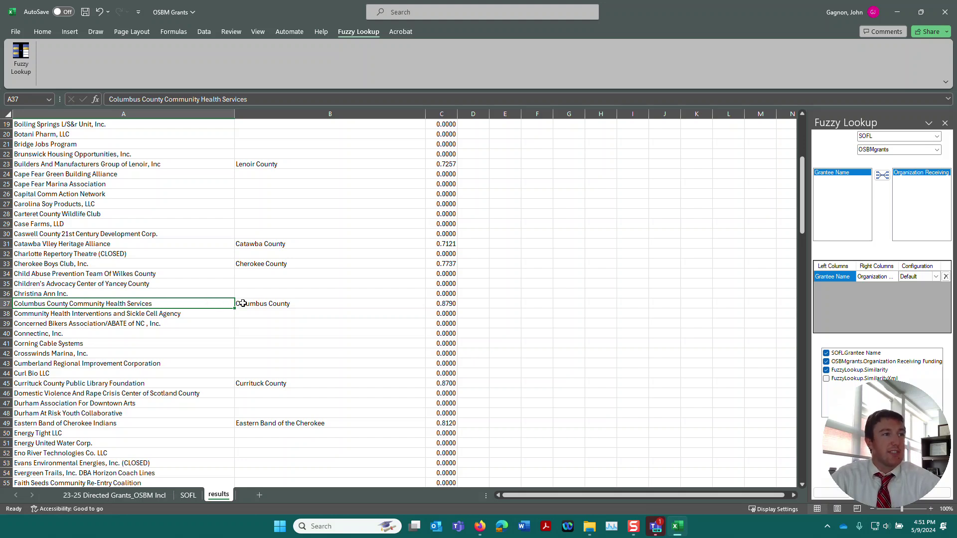
pyautogui.click(262, 302)
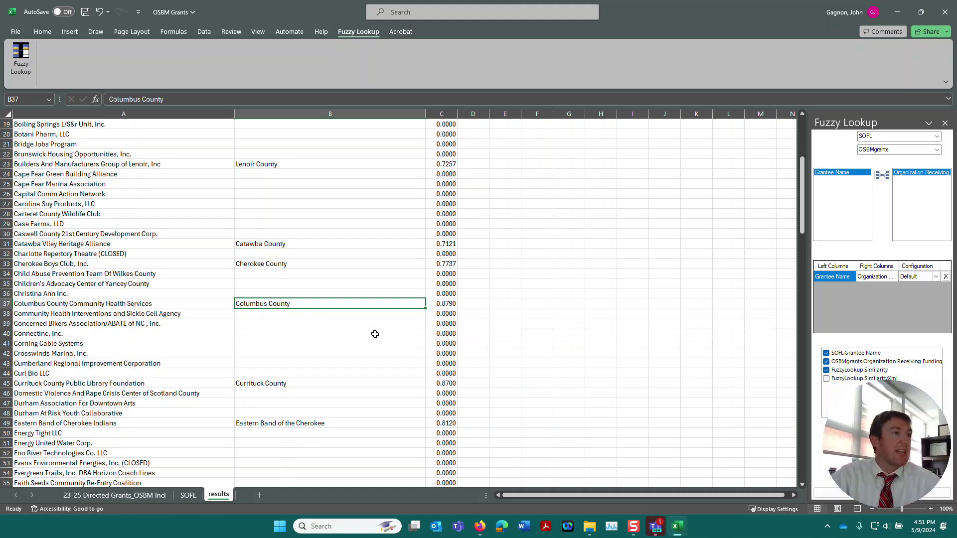
pyautogui.scroll(-1, 275, 335)
pyautogui.scroll(-1, 275, 335)
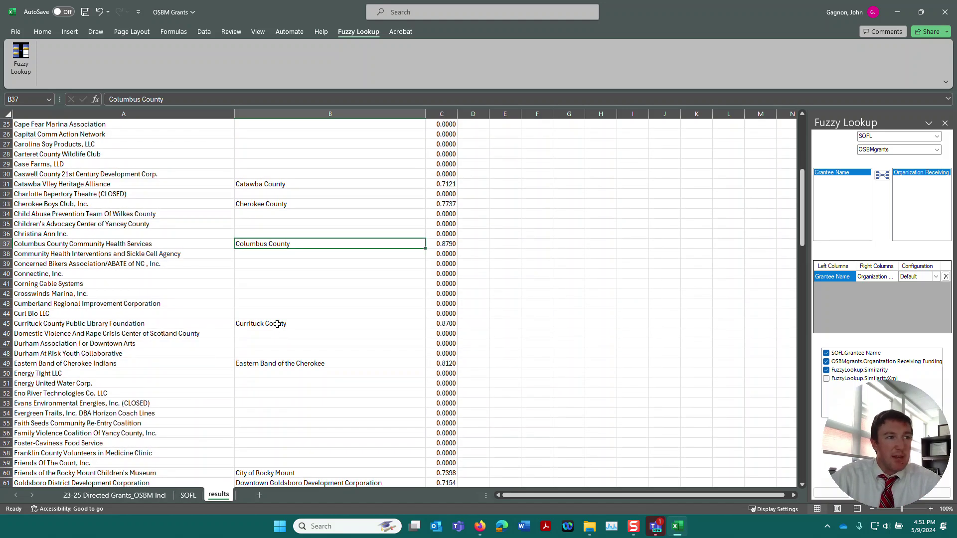
pyautogui.scroll(-2, 355, 330)
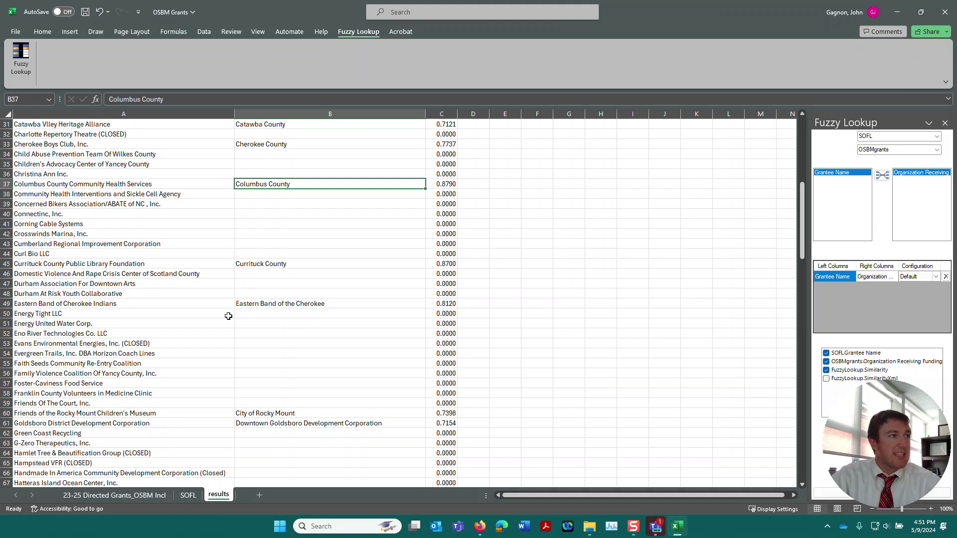
# Step: Highlight the Eastern Band of Cherokee Indians grantee and its matched organization in row 49 with yellow fill
pyautogui.click(130, 304)
pyautogui.click(244, 305)
pyautogui.click(285, 343)
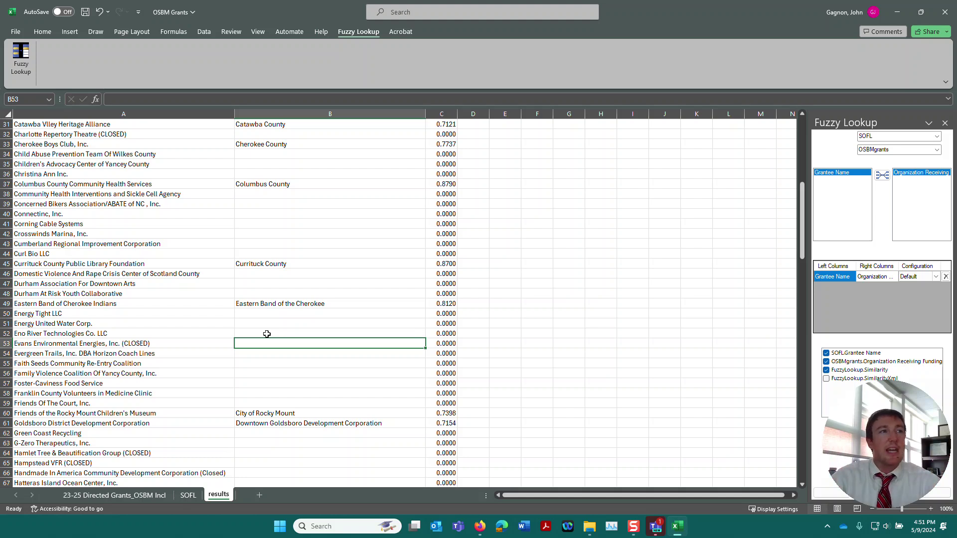
pyautogui.moveTo(142, 305); pyautogui.dragTo(255, 306)
pyautogui.click(45, 33)
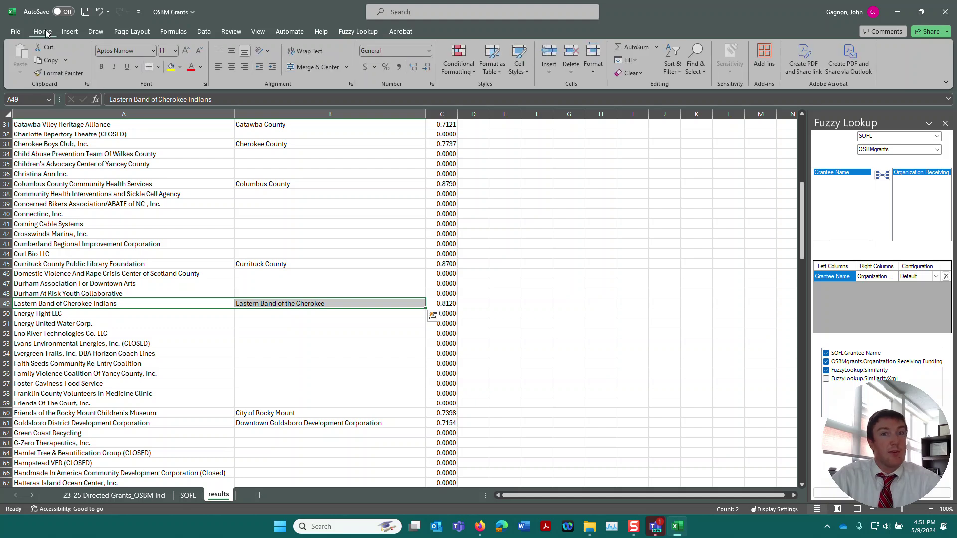
pyautogui.click(171, 67)
pyautogui.click(601, 293)
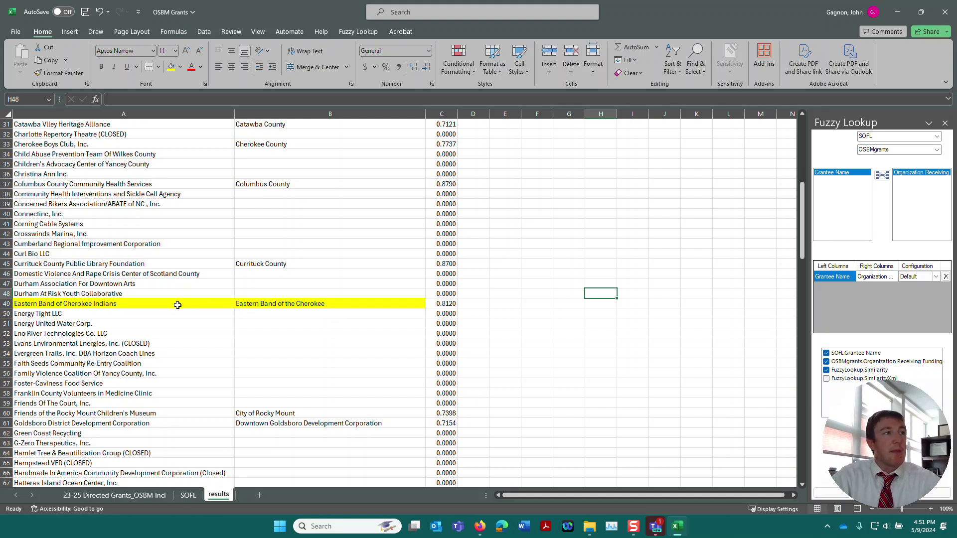
pyautogui.moveTo(139, 305); pyautogui.dragTo(257, 303)
pyautogui.click(278, 334)
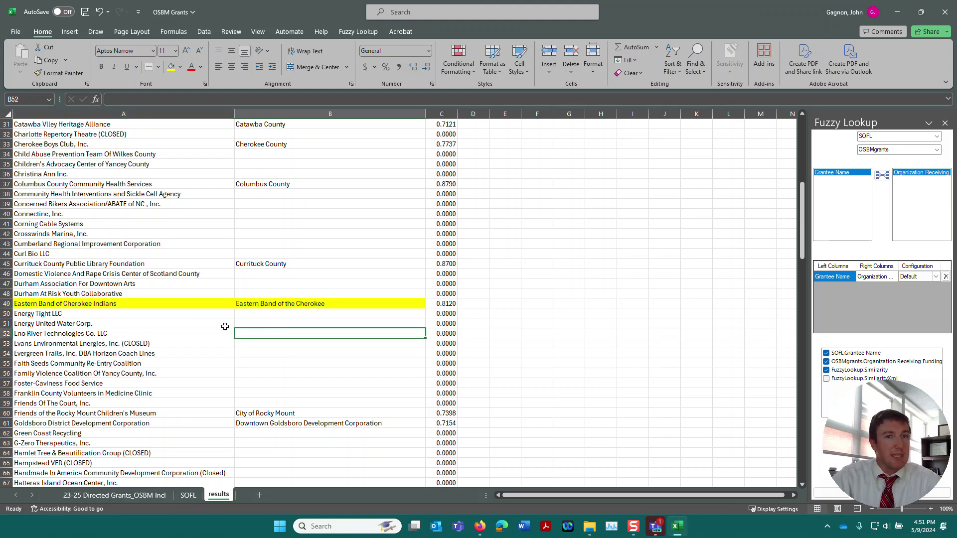
# Step: Check the Rocky Mount match in row 60 and highlight the Goldsboro District Development Corporation pair in row 61 with yellow fill
pyautogui.scroll(-1, 206, 327)
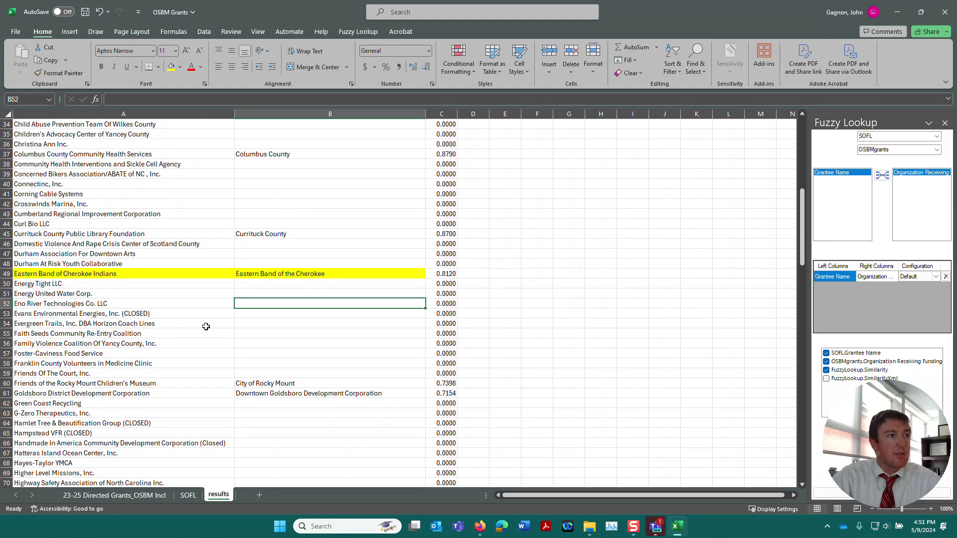
pyautogui.click(265, 383)
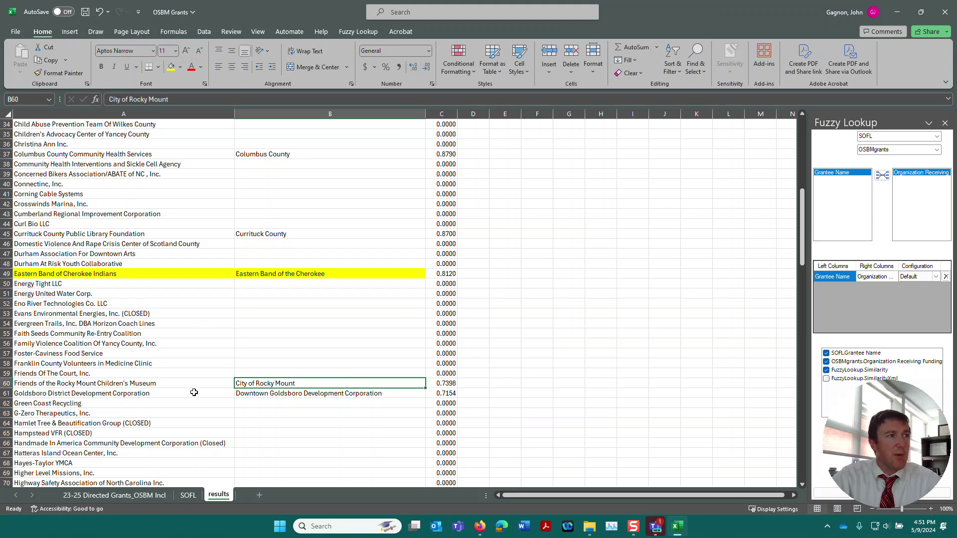
pyautogui.click(131, 385)
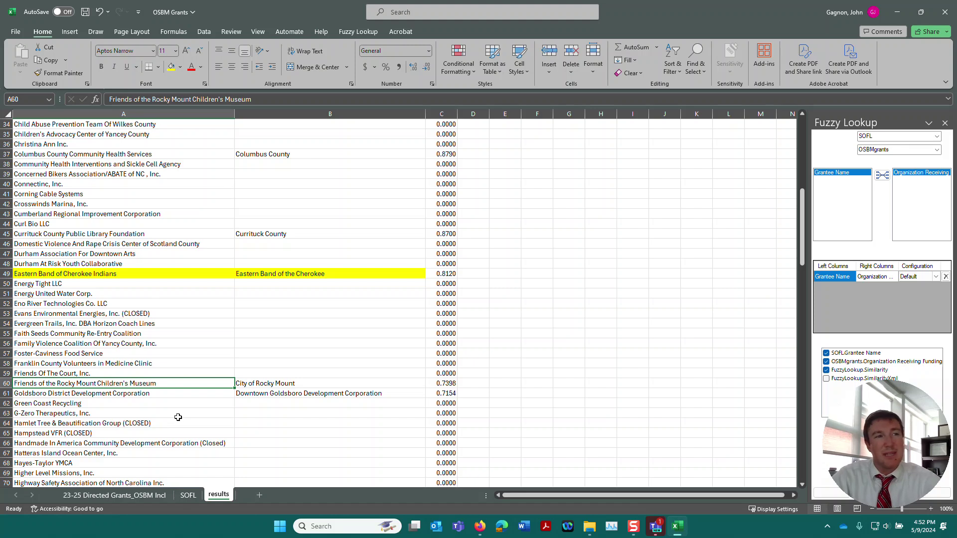
pyautogui.click(130, 397)
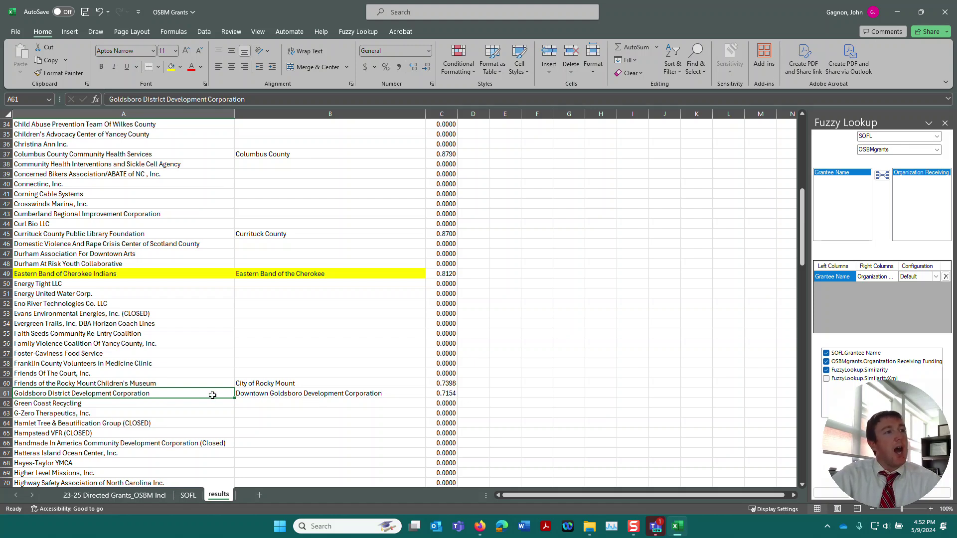
pyautogui.moveTo(287, 393); pyautogui.dragTo(205, 395)
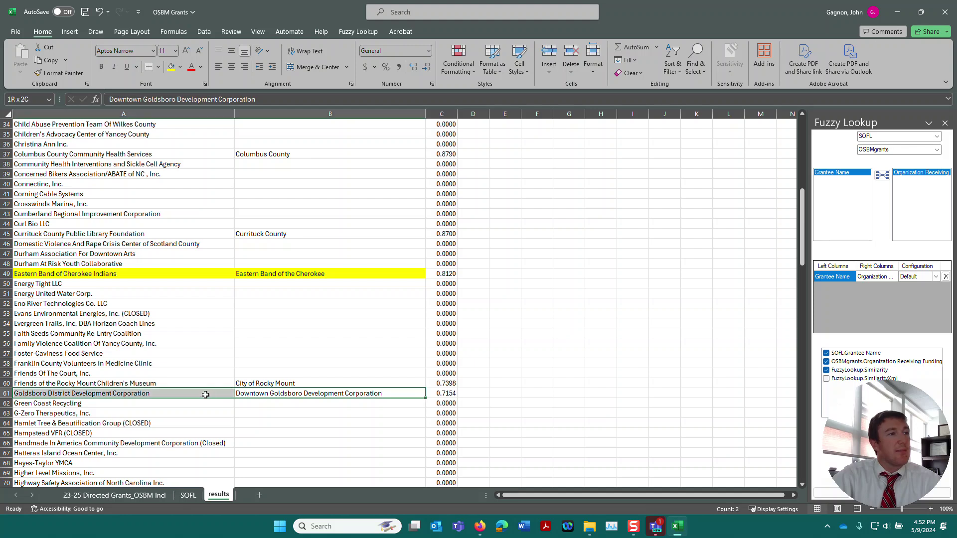
pyautogui.click(171, 67)
pyautogui.click(591, 301)
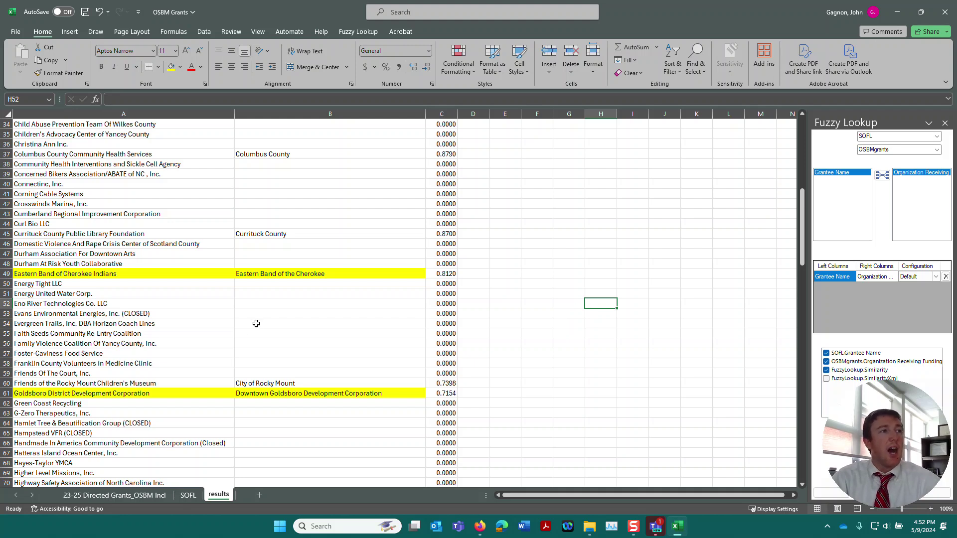
# Step: Examine the matches below row 61, comparing grantee and organization names for Nc Community Health Center and Roanoke Chowan S.A.F.E
pyautogui.scroll(-4, 256, 320)
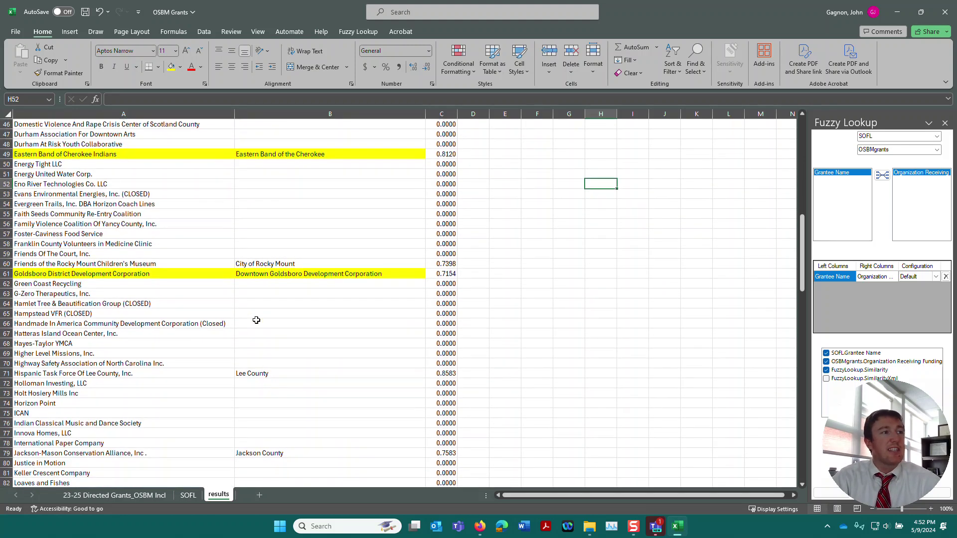
pyautogui.scroll(2, 259, 354)
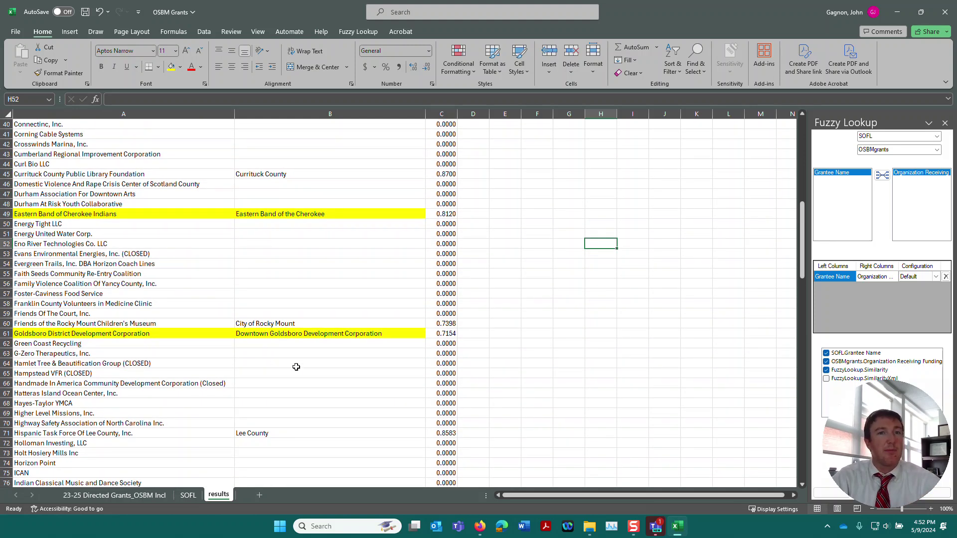
pyautogui.scroll(-6, 298, 368)
pyautogui.scroll(-4, 219, 357)
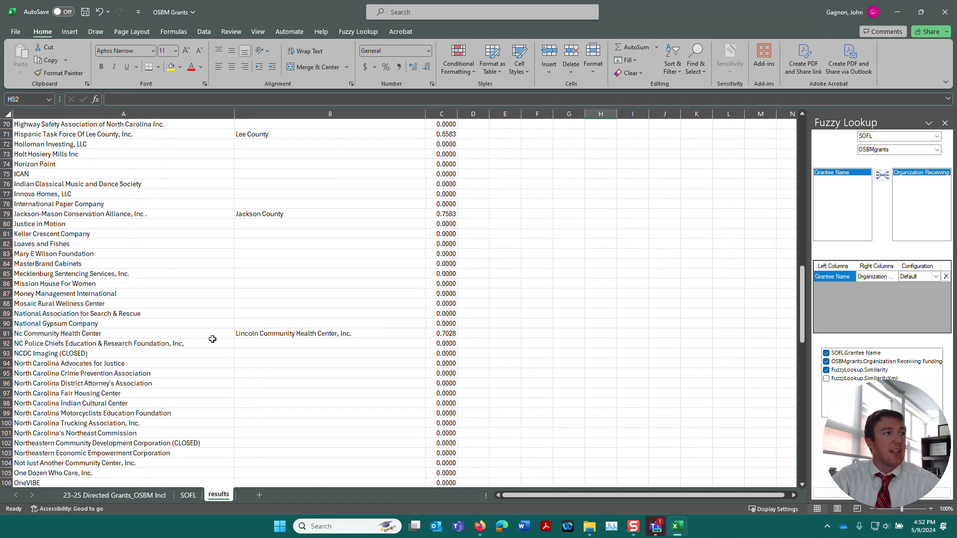
pyautogui.moveTo(264, 333); pyautogui.dragTo(188, 334)
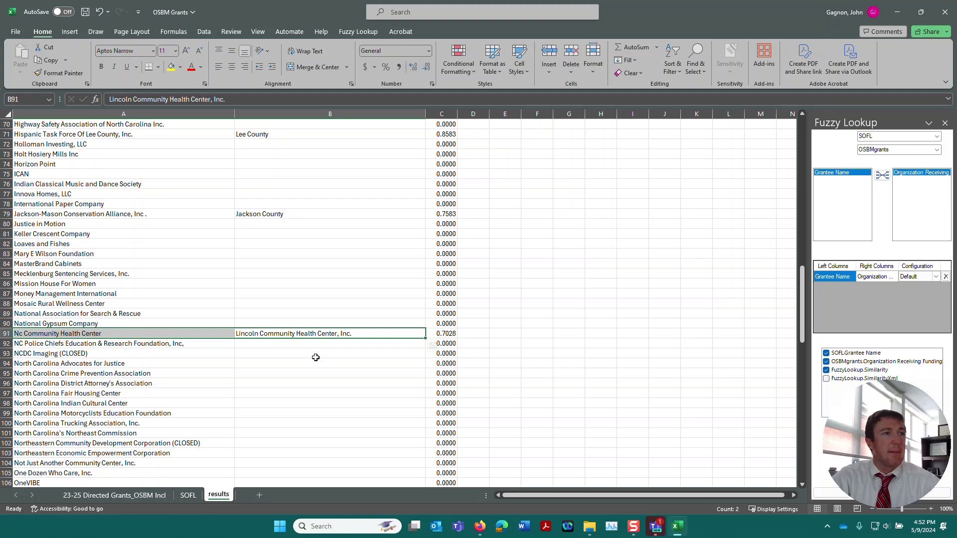
pyautogui.scroll(-9, 316, 358)
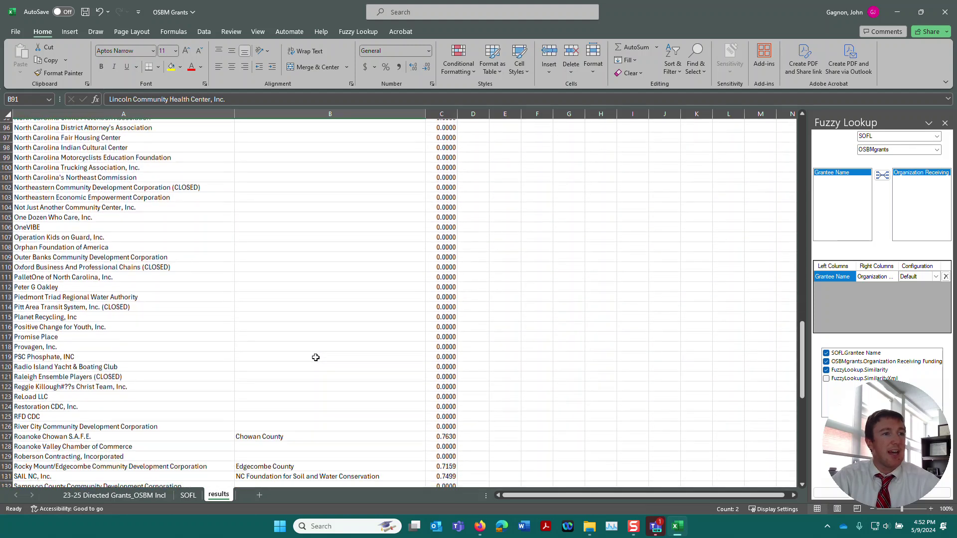
pyautogui.scroll(-2, 316, 358)
pyautogui.scroll(-1, 315, 357)
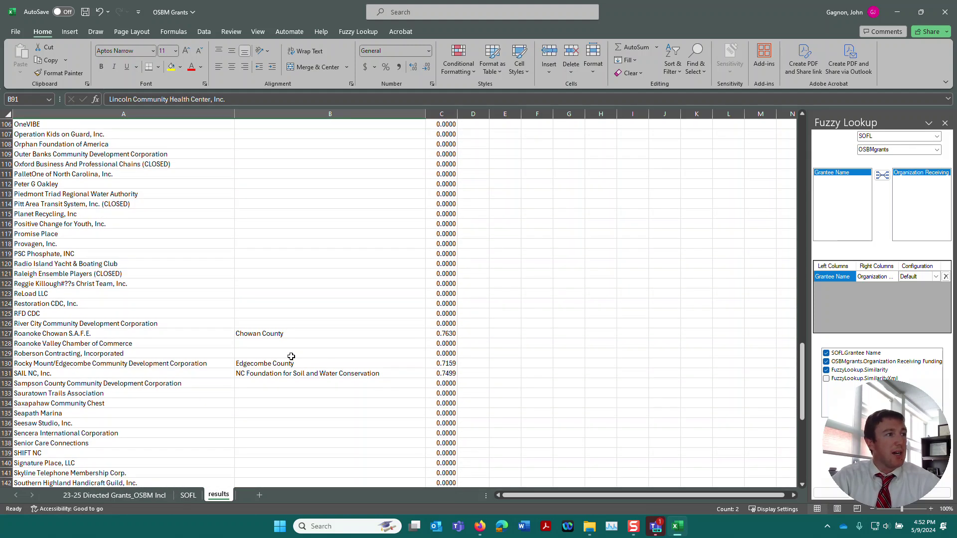
pyautogui.click(213, 331)
pyautogui.click(244, 333)
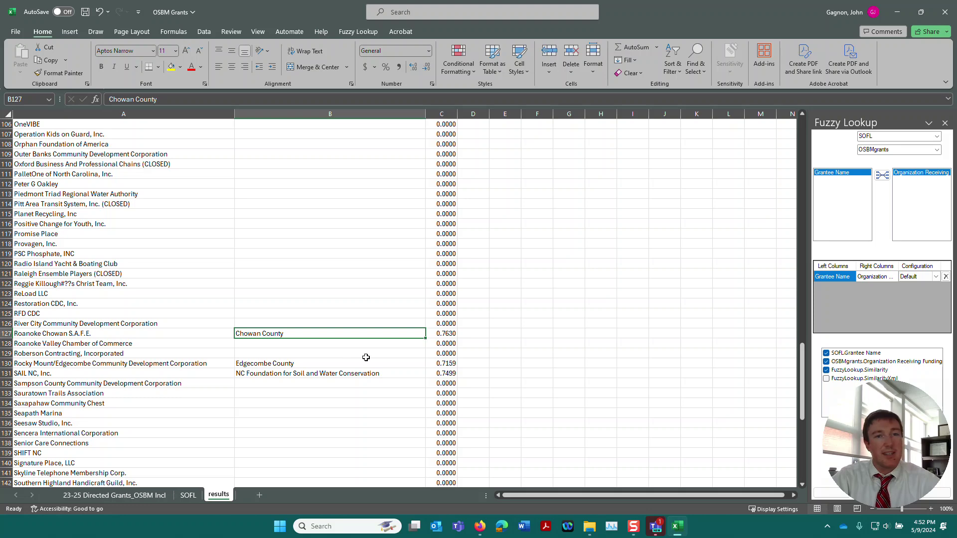
# Step: Skim the remaining matches on the results sheet and return to the highlighted pairs in rows 49 and 61
pyautogui.scroll(-5, 343, 364)
pyautogui.scroll(5, 342, 364)
pyautogui.scroll(2, 343, 364)
pyautogui.scroll(-10, 343, 364)
pyautogui.scroll(20, 343, 363)
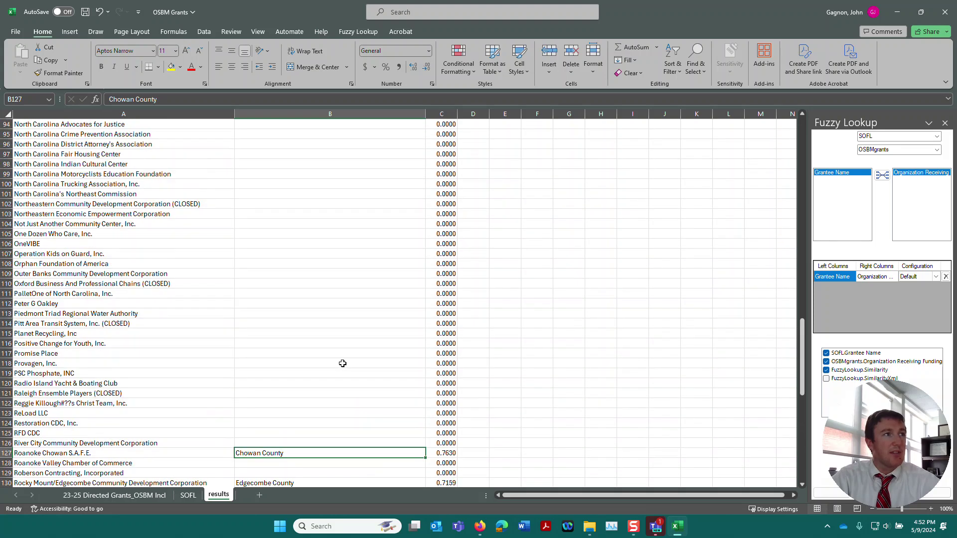
pyautogui.scroll(12, 237, 343)
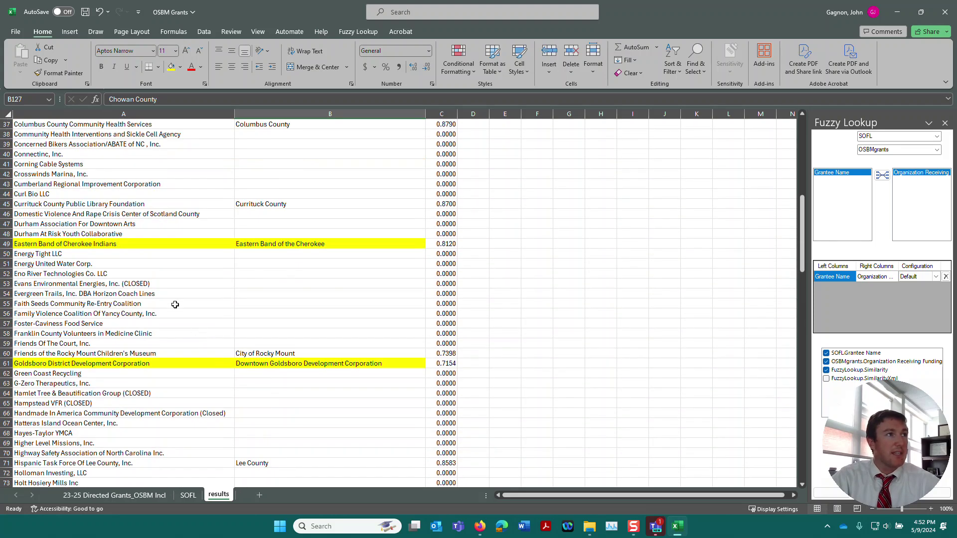
pyautogui.scroll(-4, 342, 322)
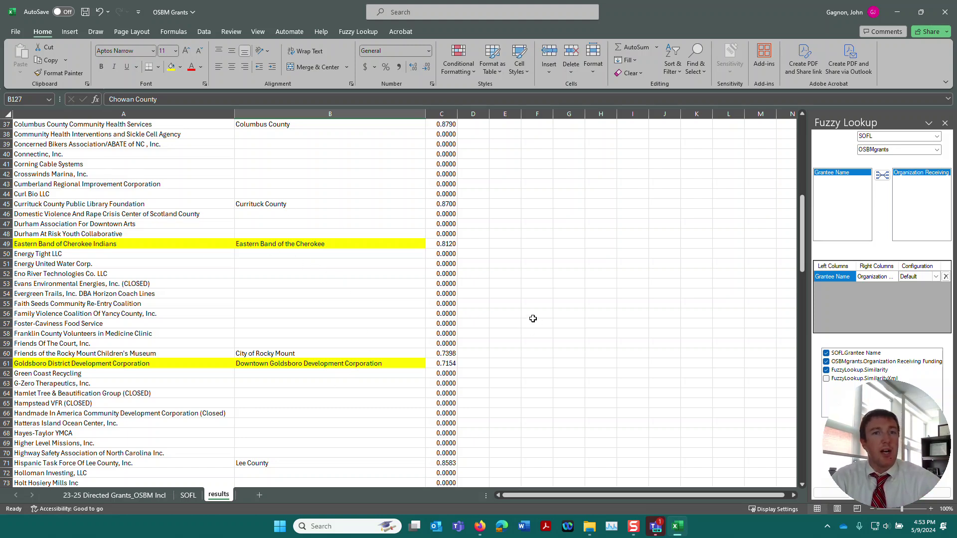
pyautogui.moveTo(893, 439)
pyautogui.mouseDown()
pyautogui.moveTo(714, 415)
pyautogui.moveTo(118, 425)
pyautogui.moveTo(732, 421)
pyautogui.moveTo(895, 437)
pyautogui.mouseUp()
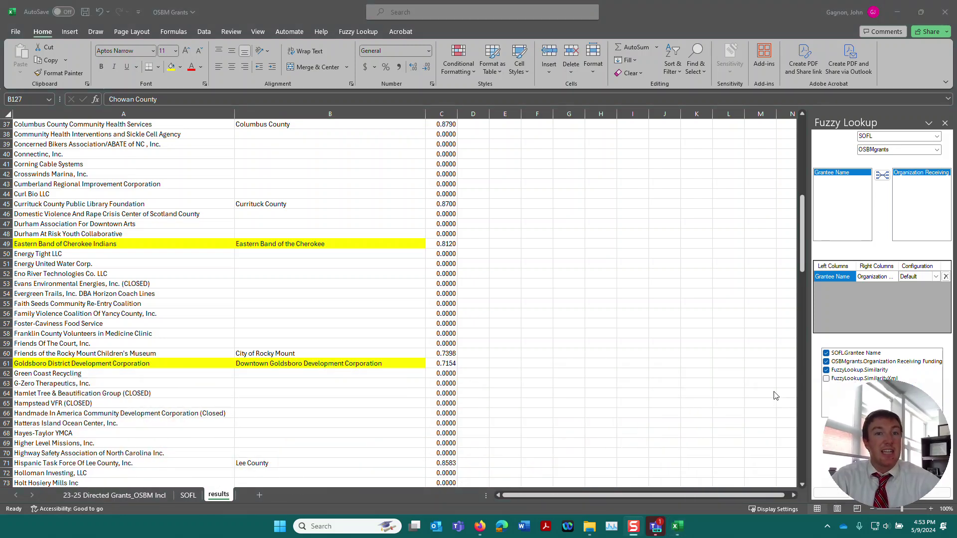